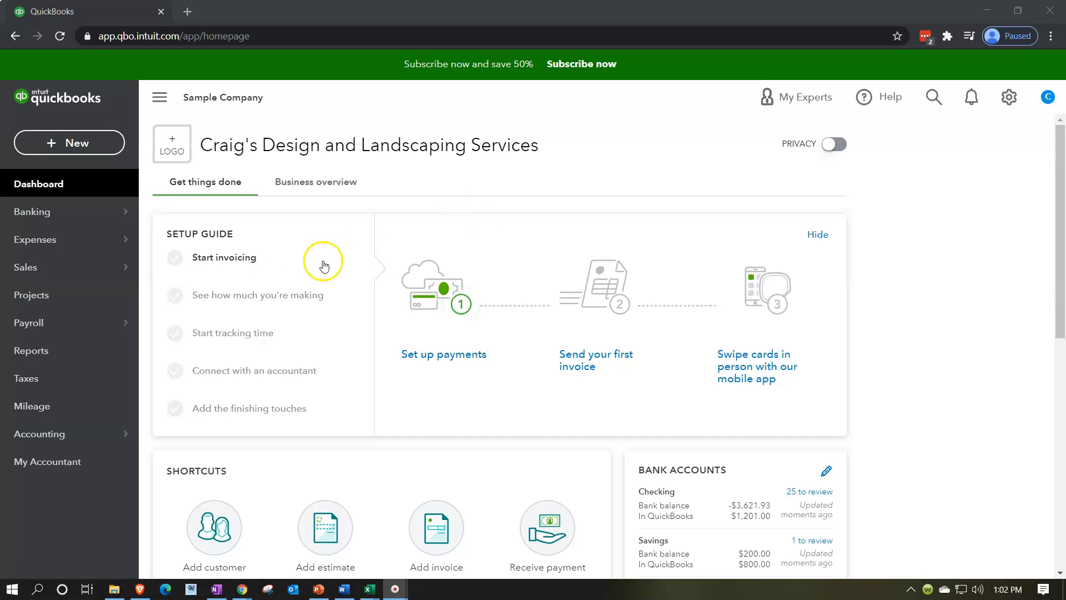
- Open the Balance Sheet report from the favorite reports and collapse the navigation sidebar
click(50, 367)
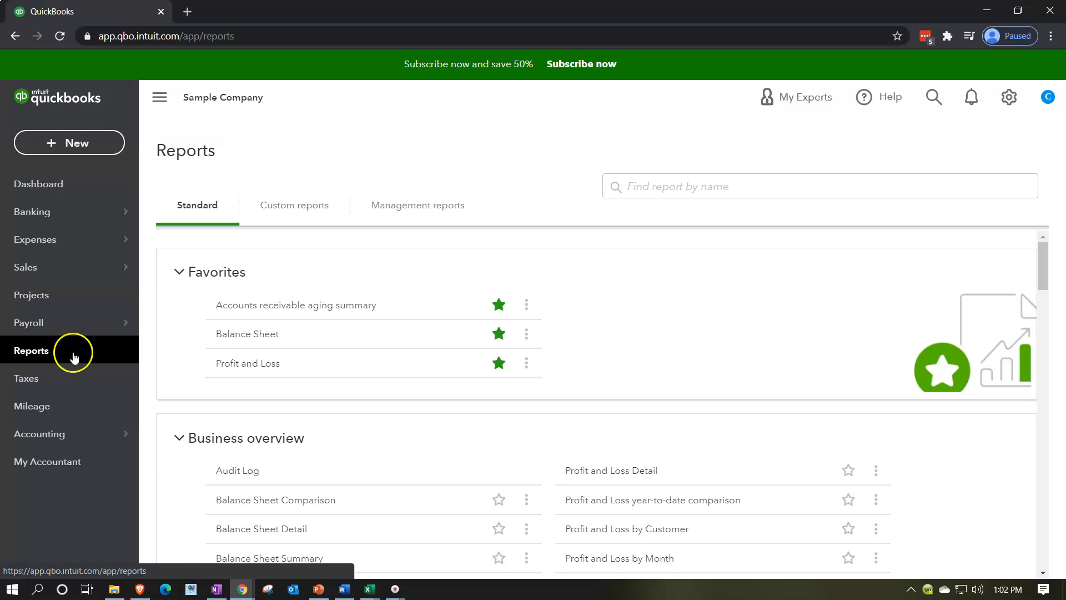
click(239, 335)
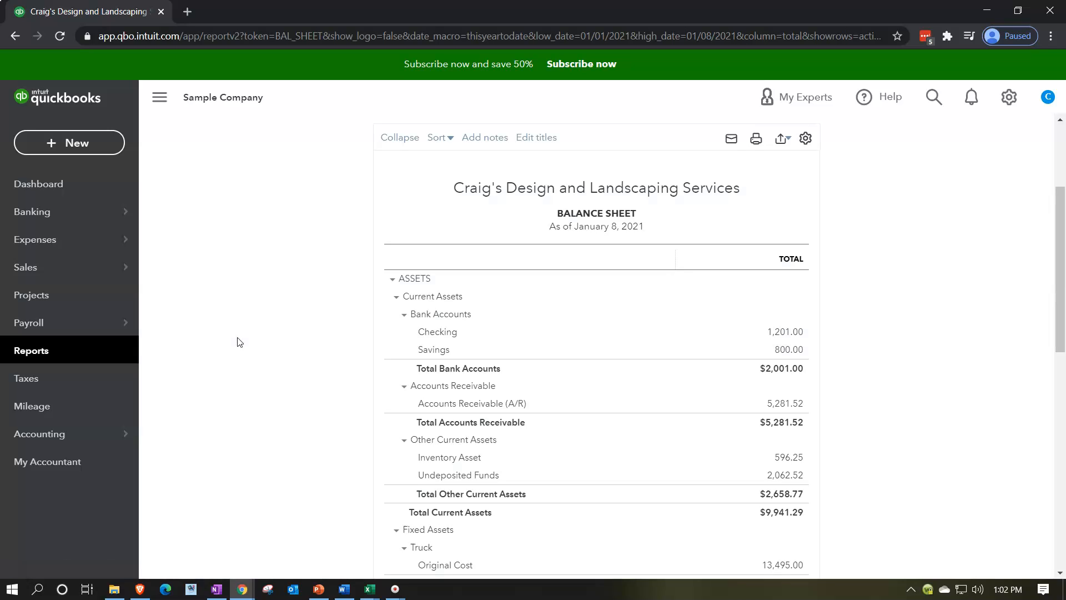
click(160, 97)
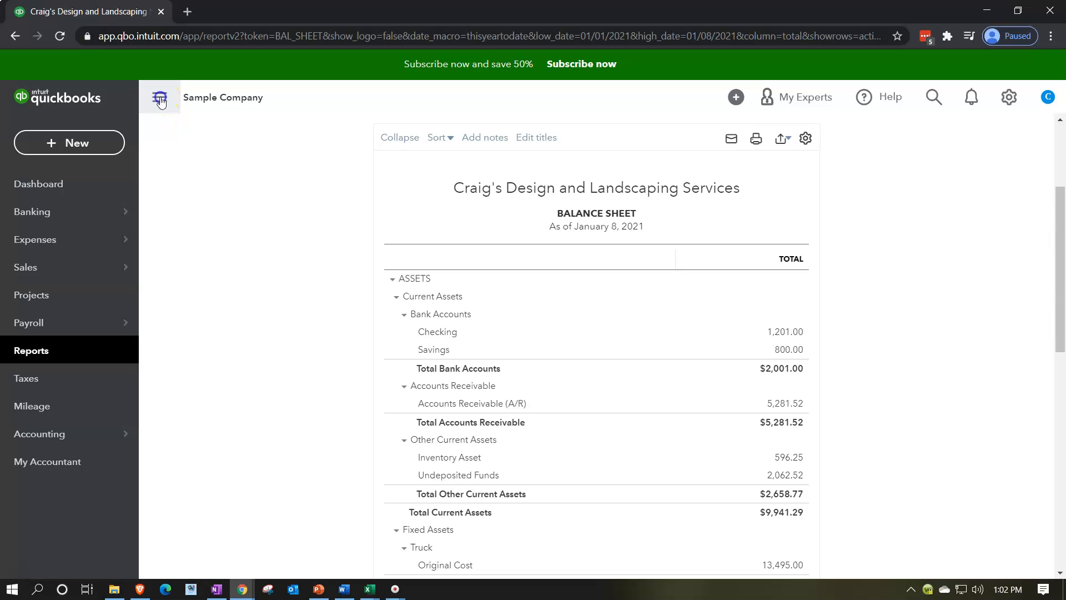
key(ctrl+plus)
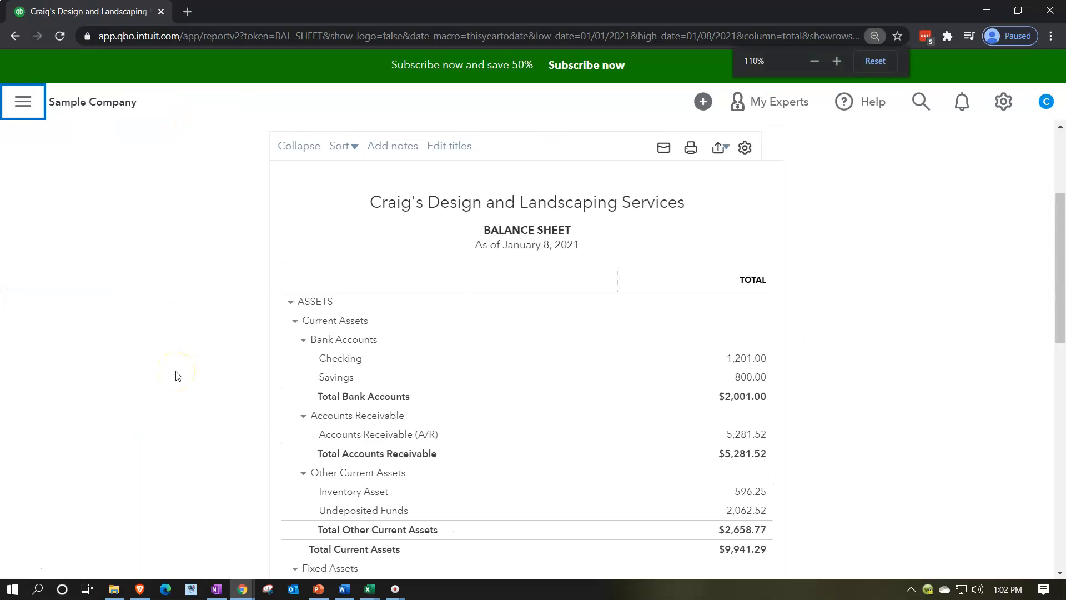
key(ctrl+plus)
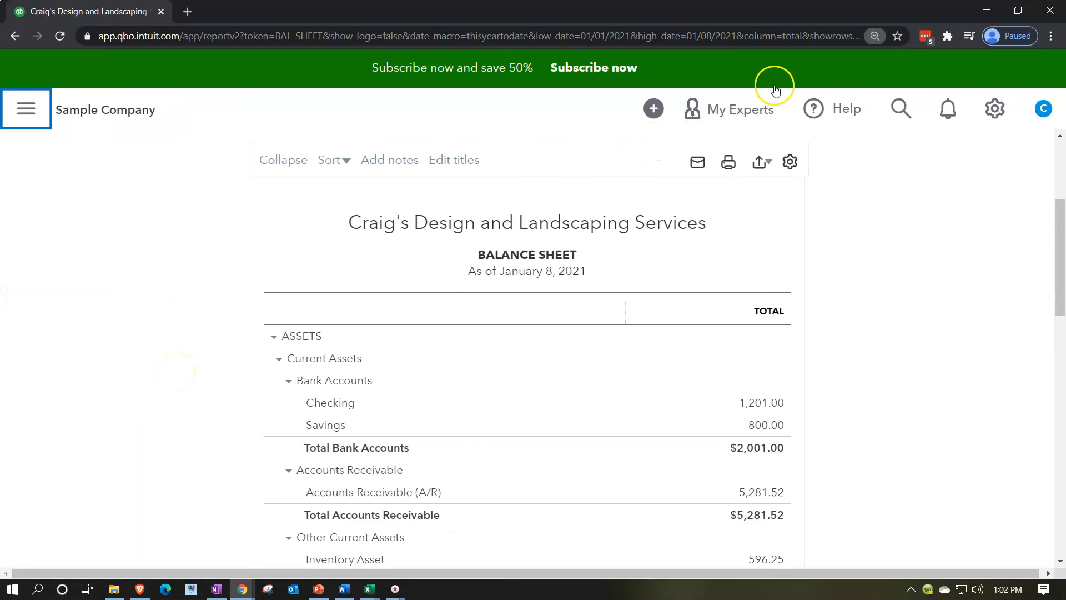
- Set the Balance Sheet report period to 01/01/2020 through 12/31/2020 and run the report
scroll(61, 412, up, 4)
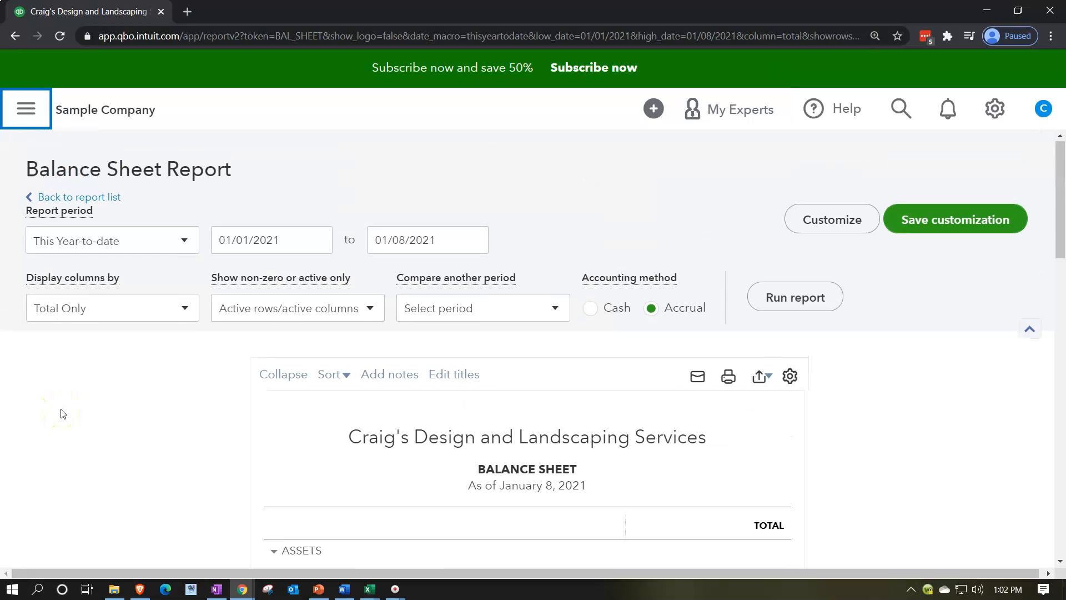
click(287, 240)
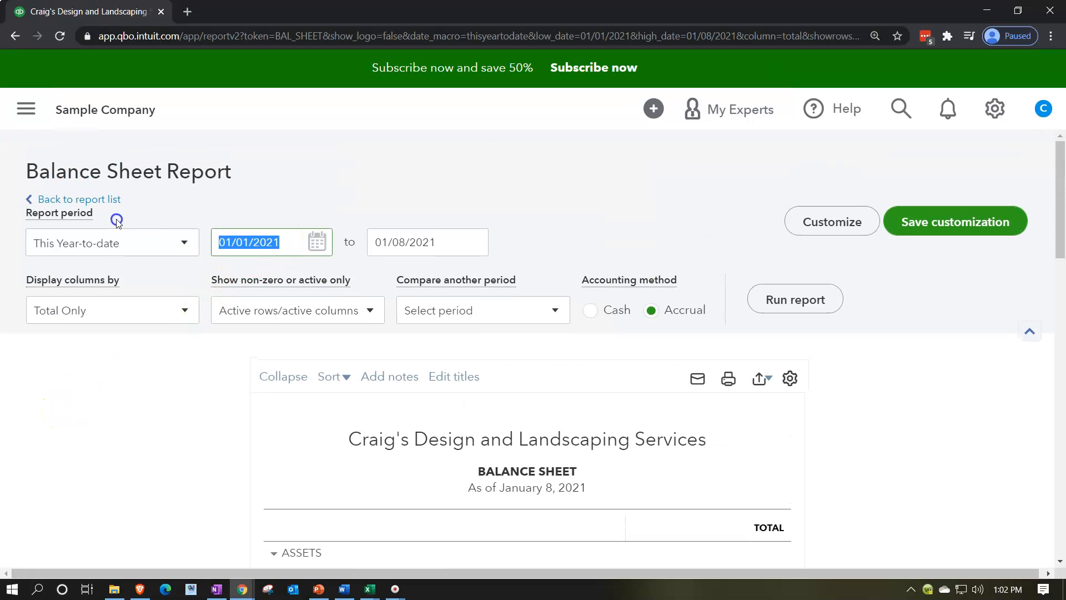
text(01/01/2020)
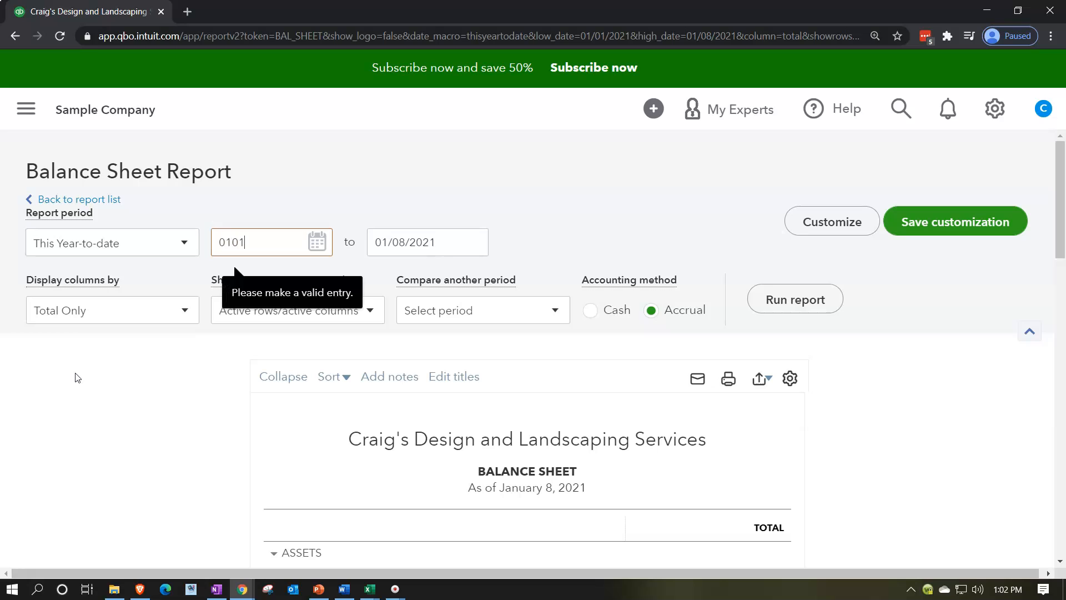
key(Tab)
text(12/31/2020)
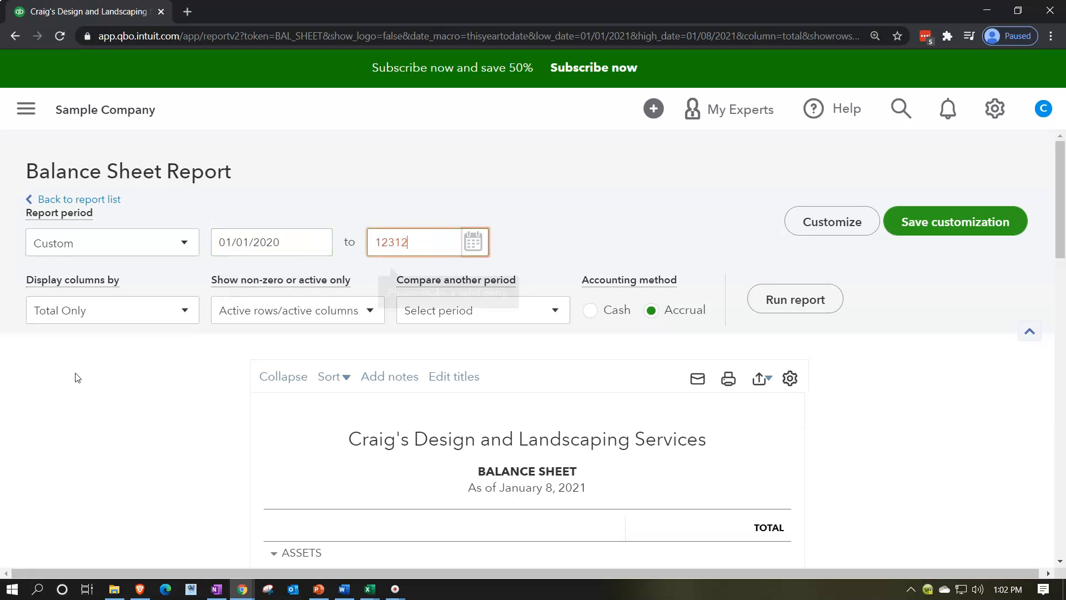
key(Tab)
click(79, 390)
scroll(83, 389, down, 1)
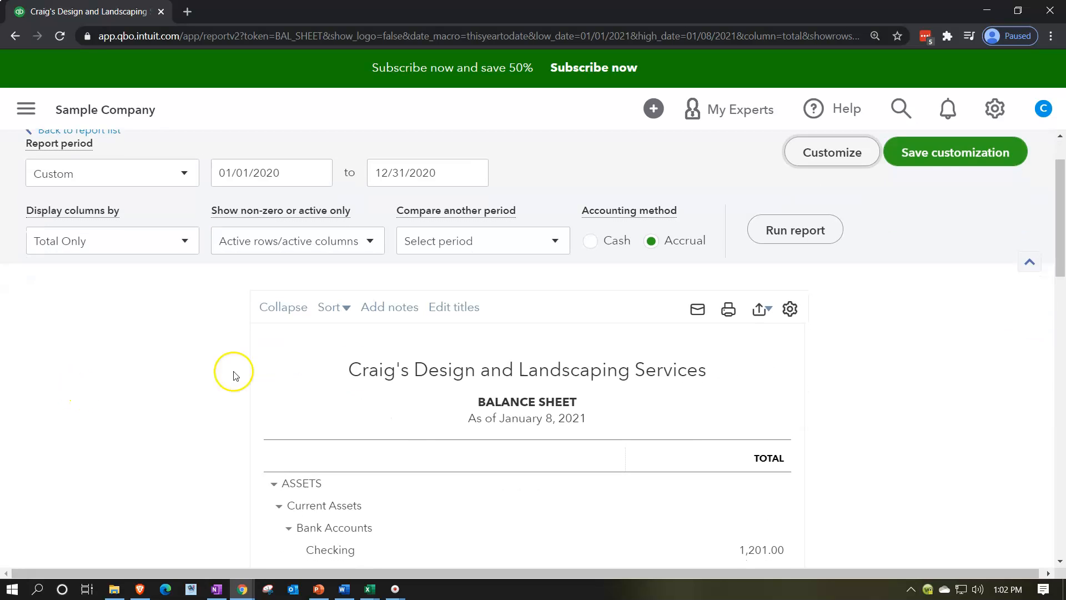
click(776, 233)
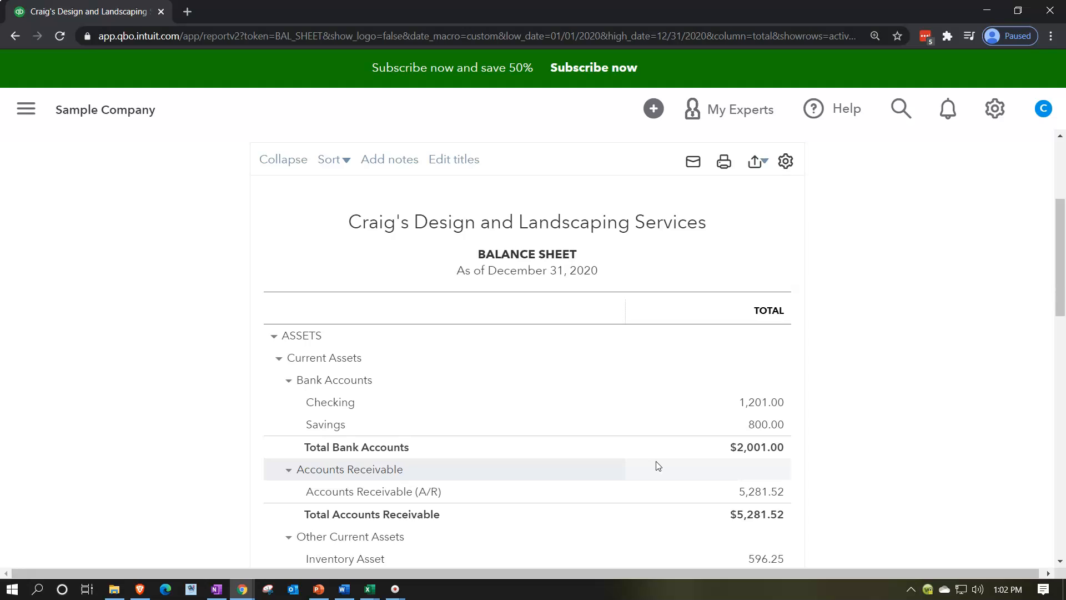
- Add the % of Column comparison to the Balance Sheet and rerun the report
scroll(657, 465, up, 2)
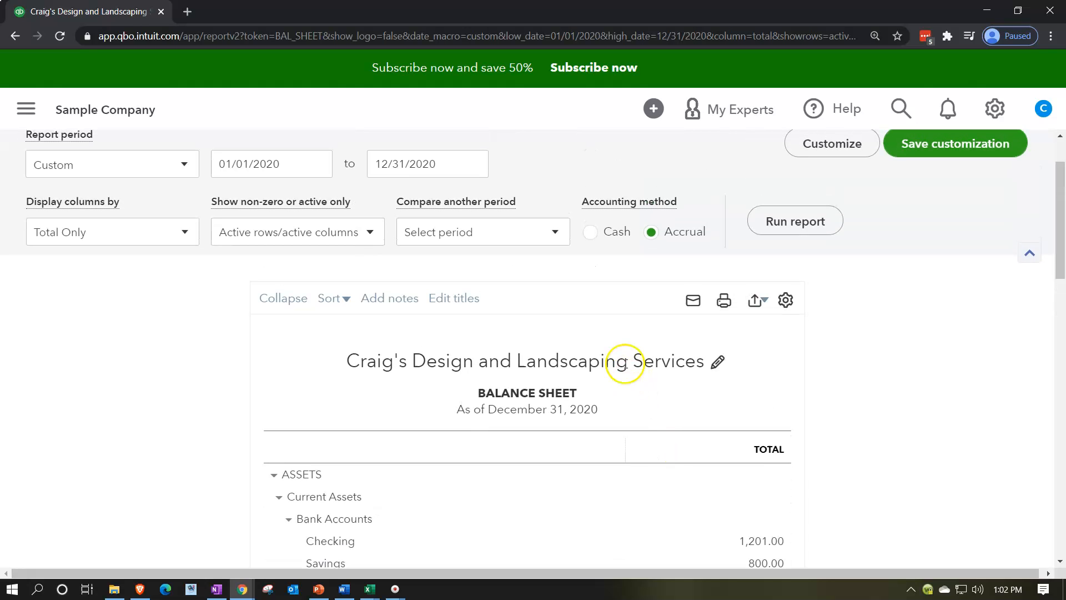
click(553, 232)
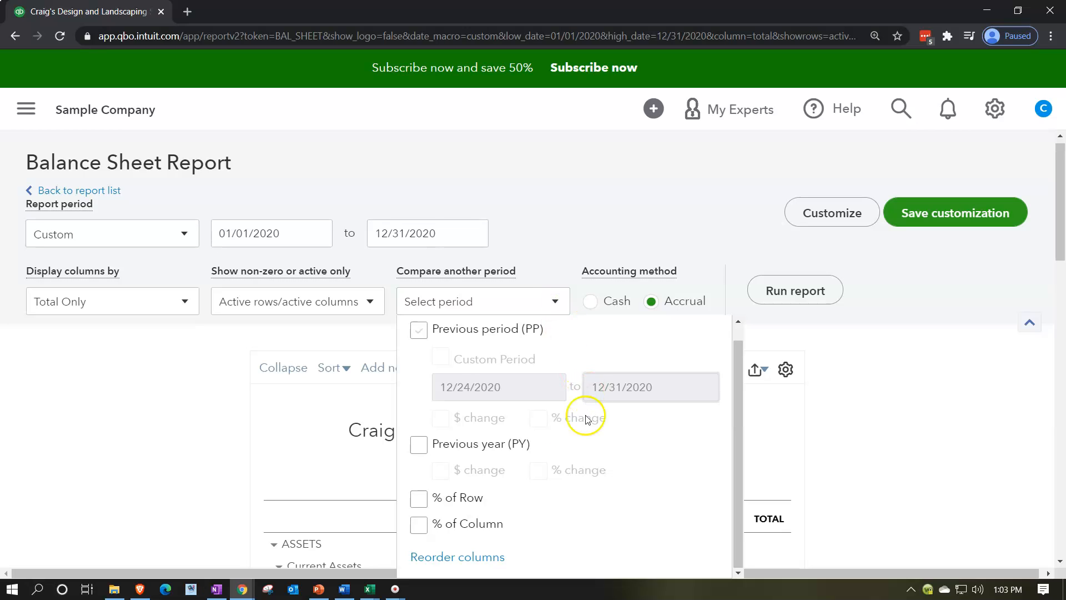
click(418, 525)
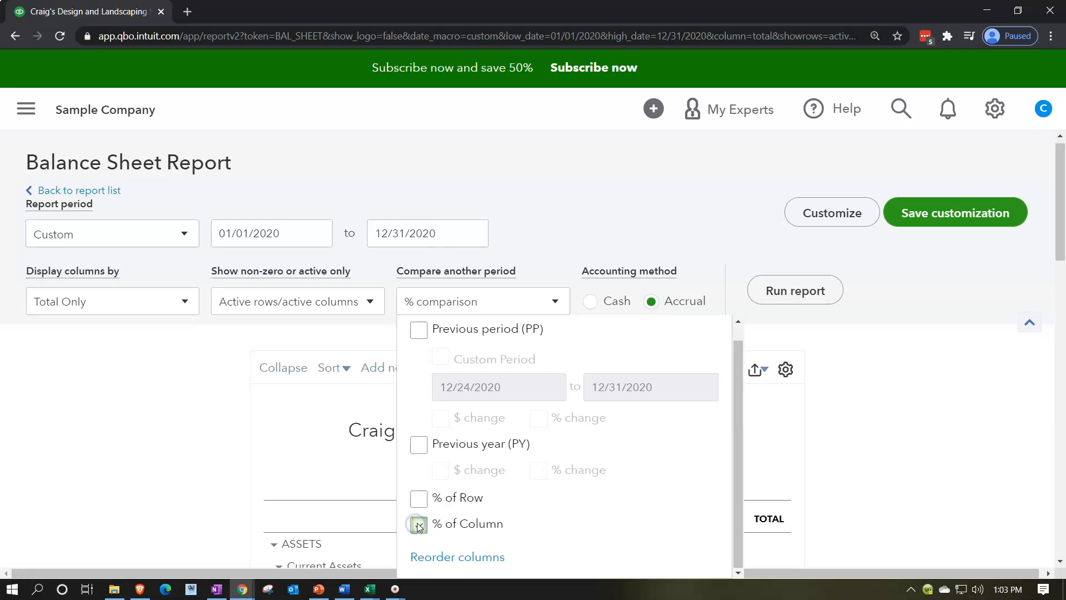
click(907, 423)
scroll(907, 423, down, 4)
scroll(882, 372, up, 4)
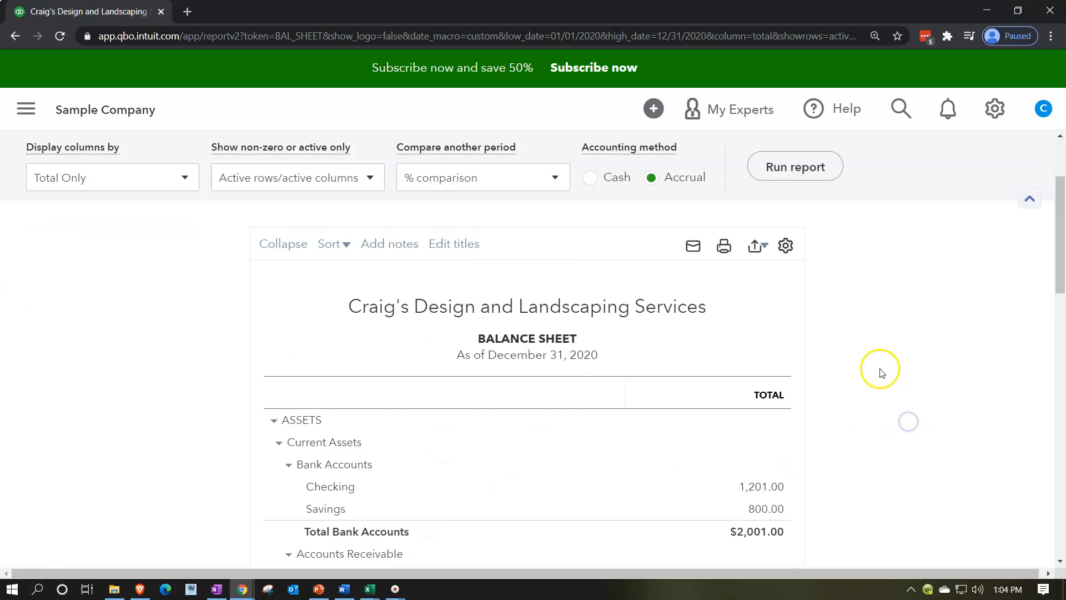
click(822, 299)
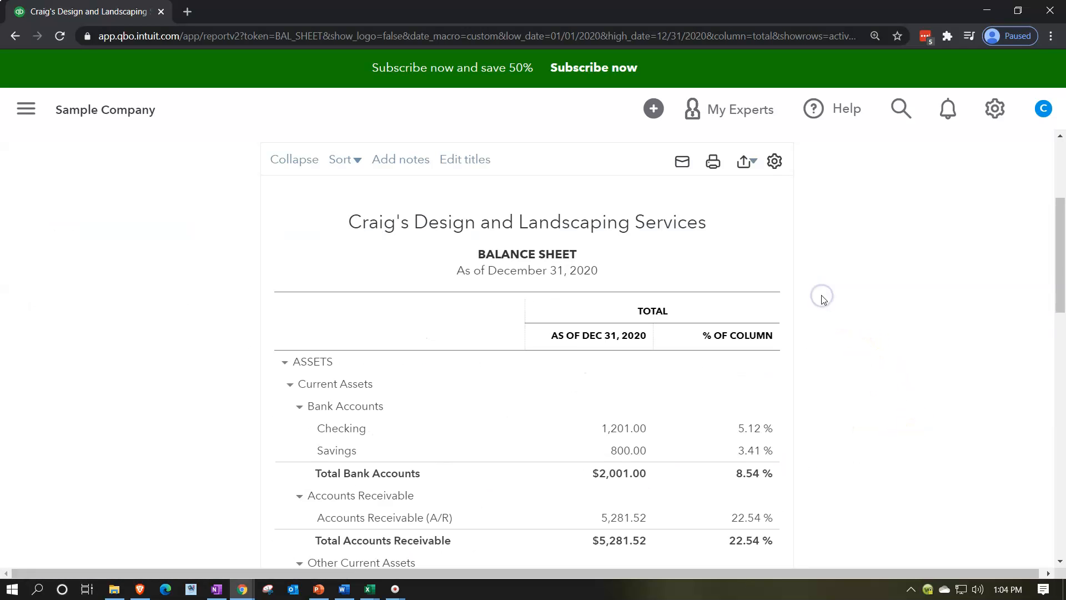
- Open Calculator, keep it on top in compact mode, and place it beside the report's asset figures
scroll(866, 396, down, 3)
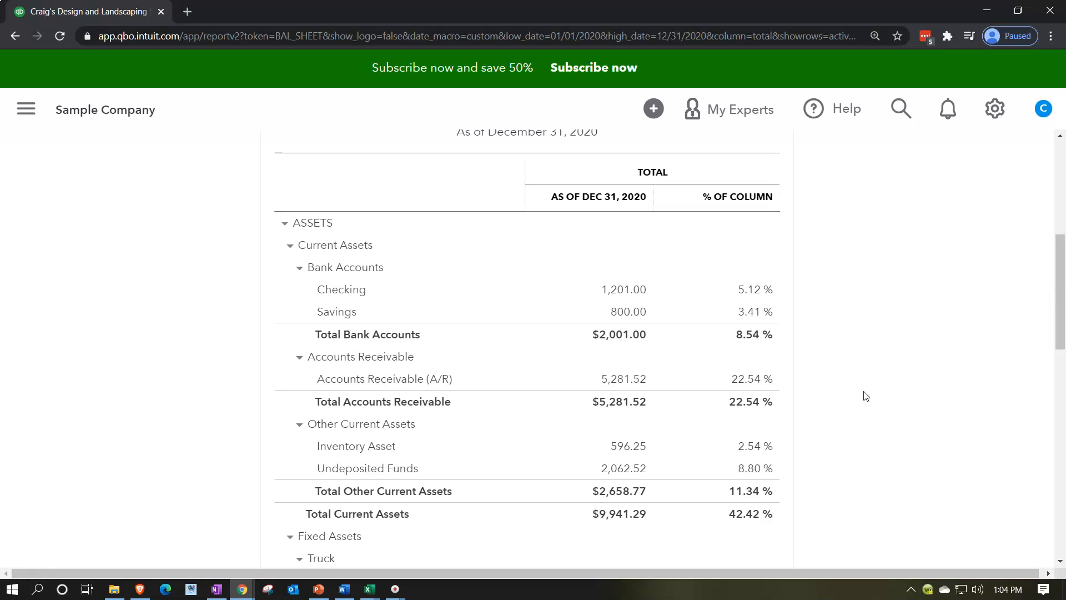
click(846, 395)
click(990, 354)
click(844, 333)
key(XF86Calculator)
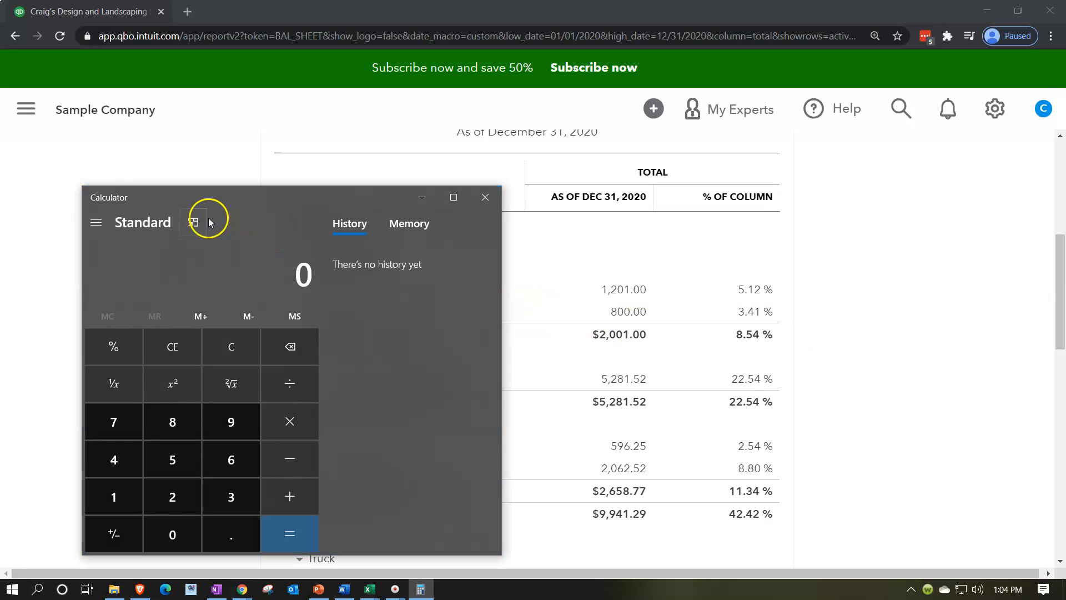
click(195, 219)
drag(915, 35, 102, 204)
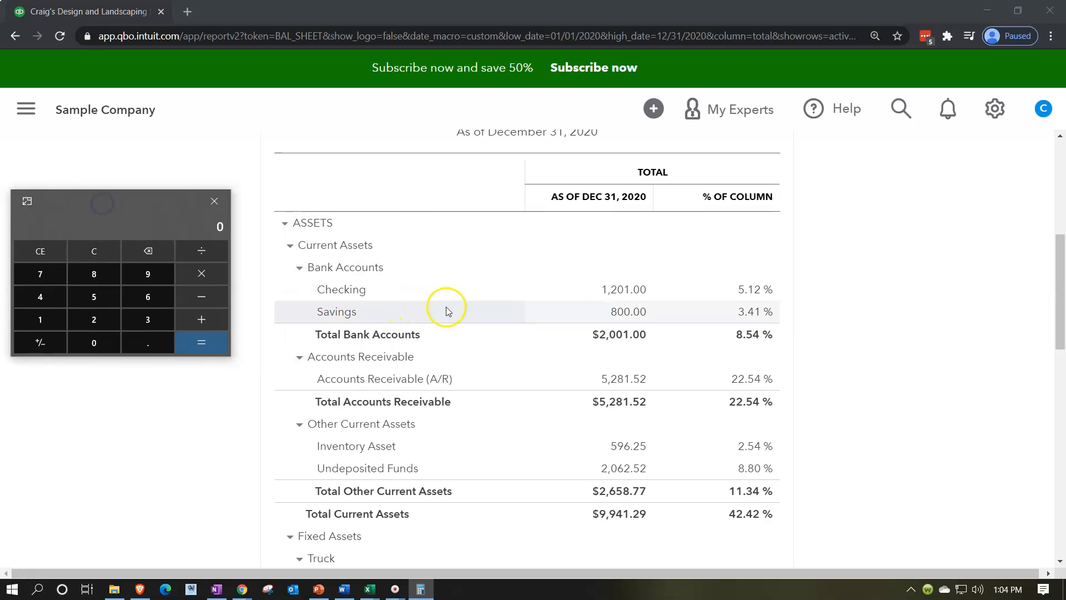
- Divide the Checking balance of 1,201 by total assets of 23,436.29 to check its column percentage
text(1201)
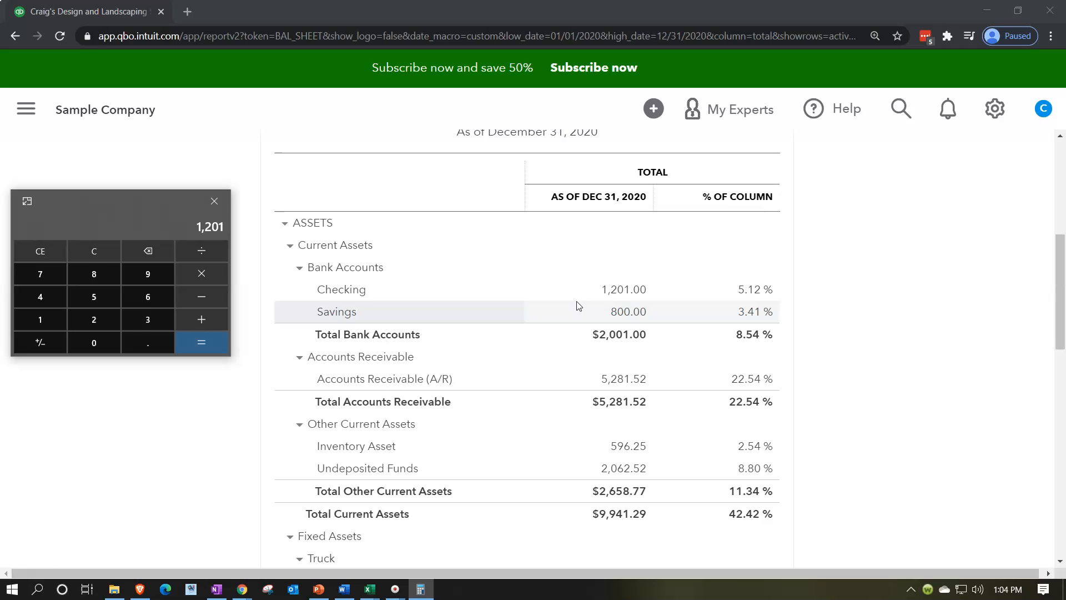
scroll(722, 355, down, 5)
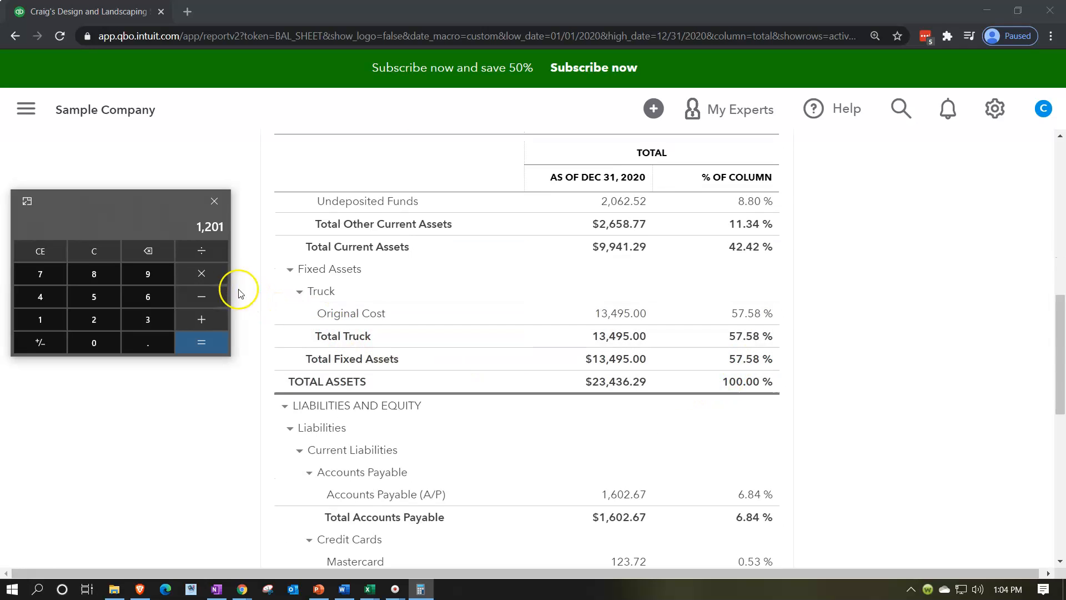
text(234.29)
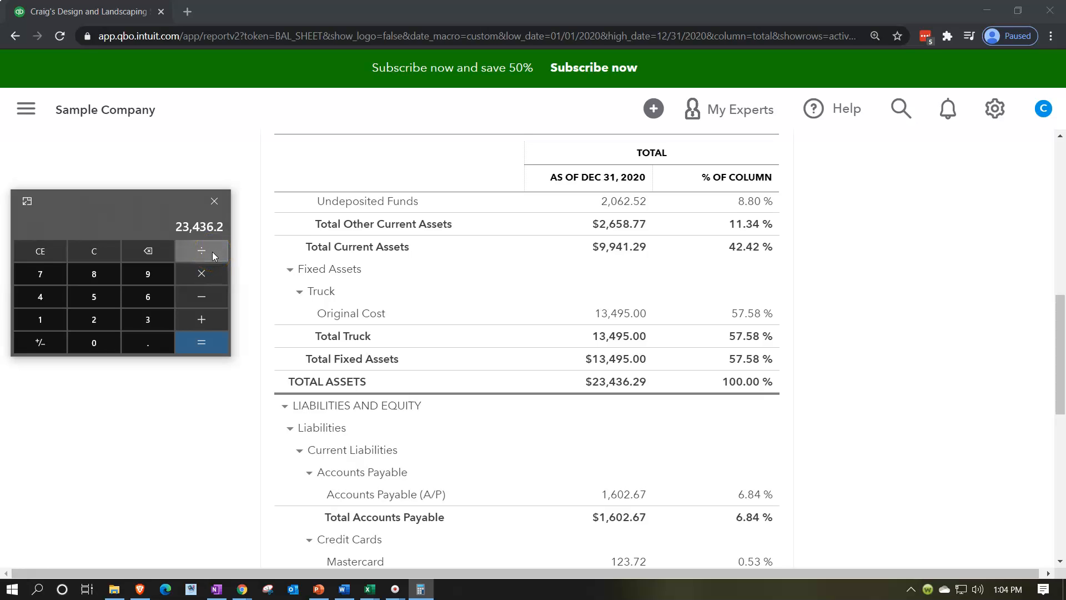
key(Return)
scroll(725, 414, up, 1)
scroll(725, 414, up, 5)
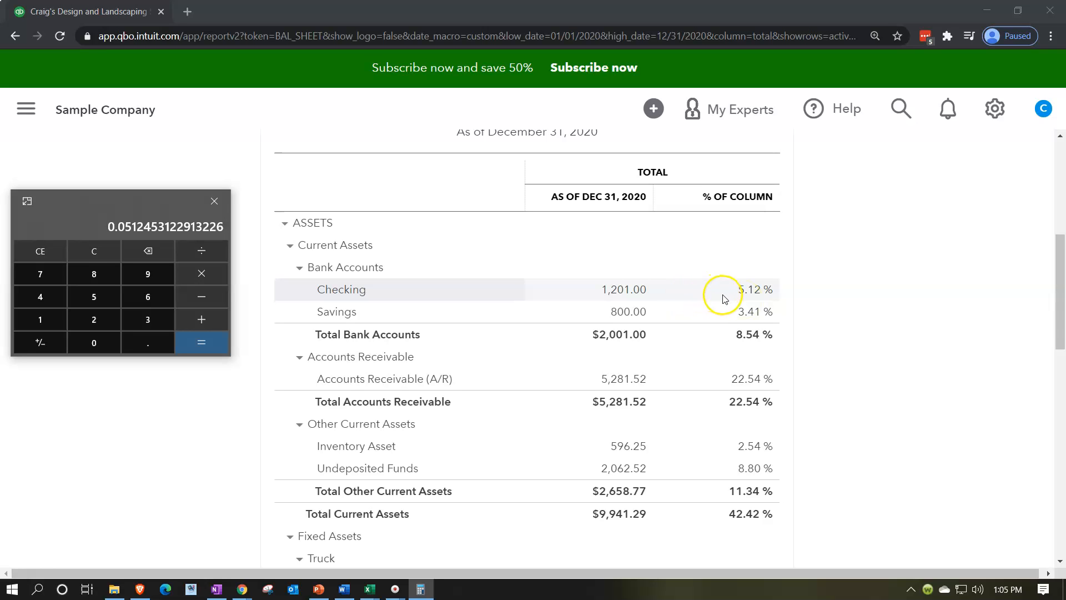
- Examine the % of Column figures for current assets, fixed assets and total assets, continuing to the liabilities
scroll(725, 299, down, 5)
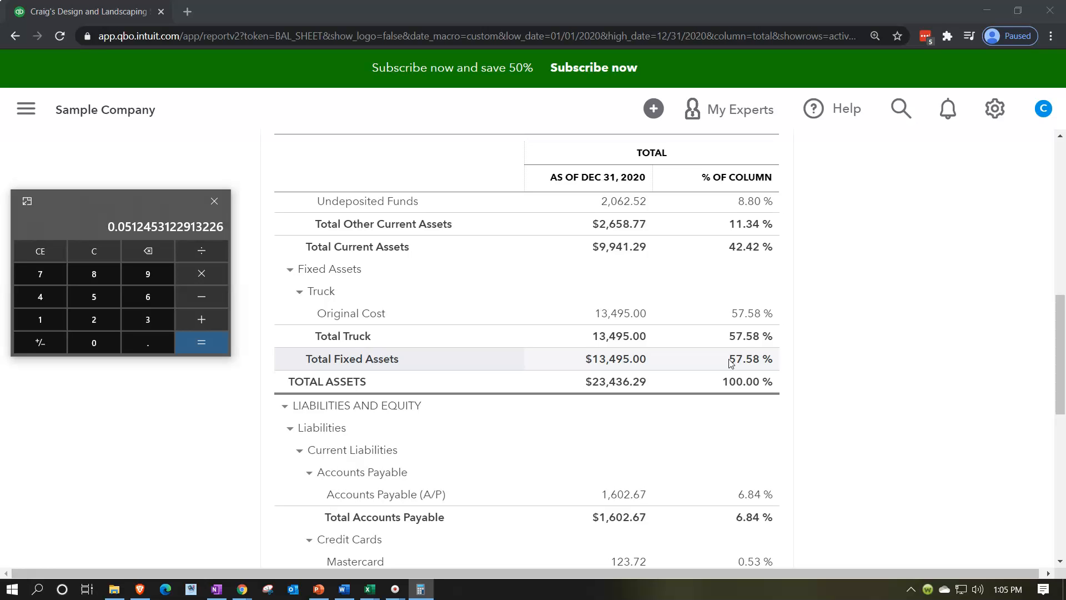
scroll(731, 362, up, 5)
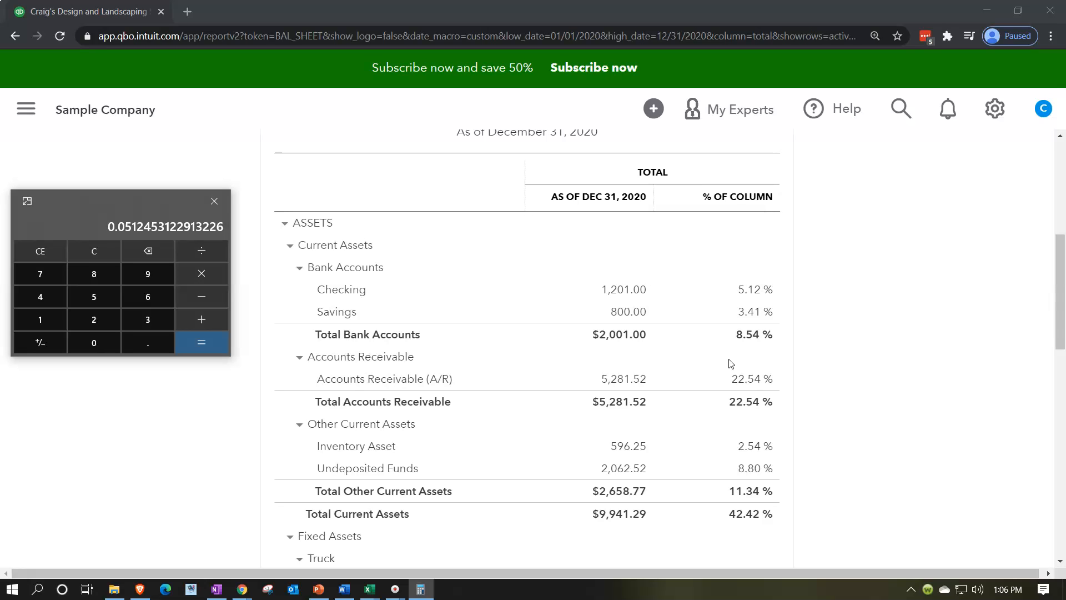
scroll(730, 364, down, 2)
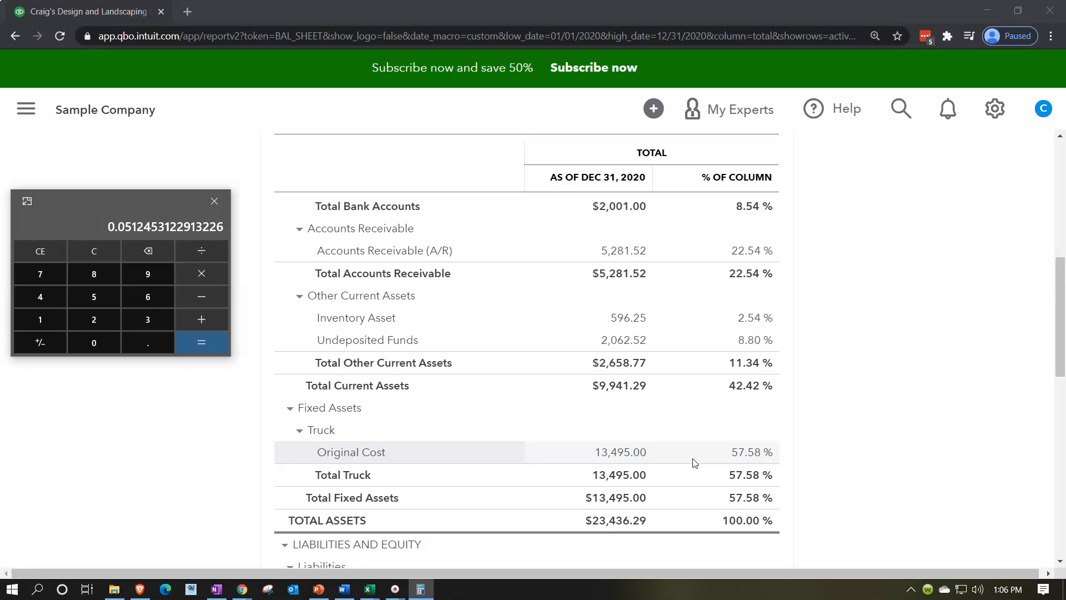
click(599, 459)
scroll(599, 459, up, 2)
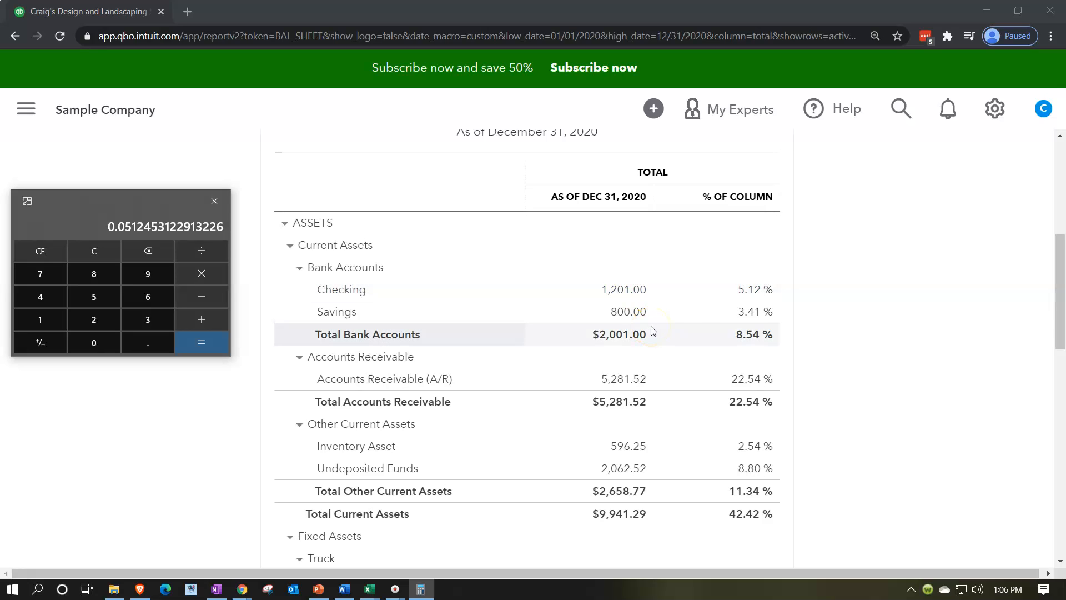
scroll(769, 380, down, 2)
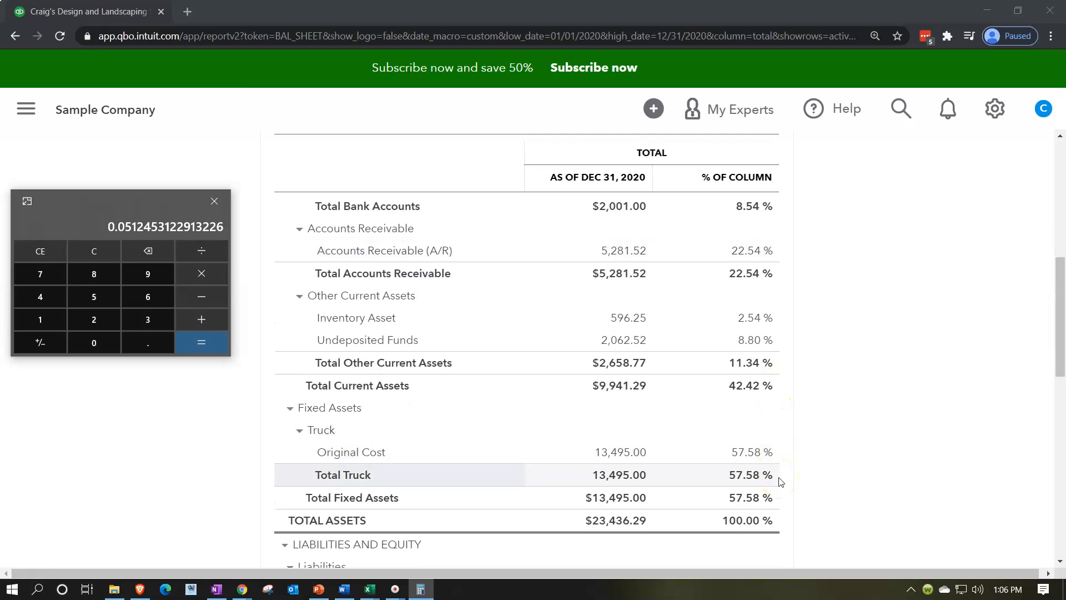
scroll(782, 481, down, 5)
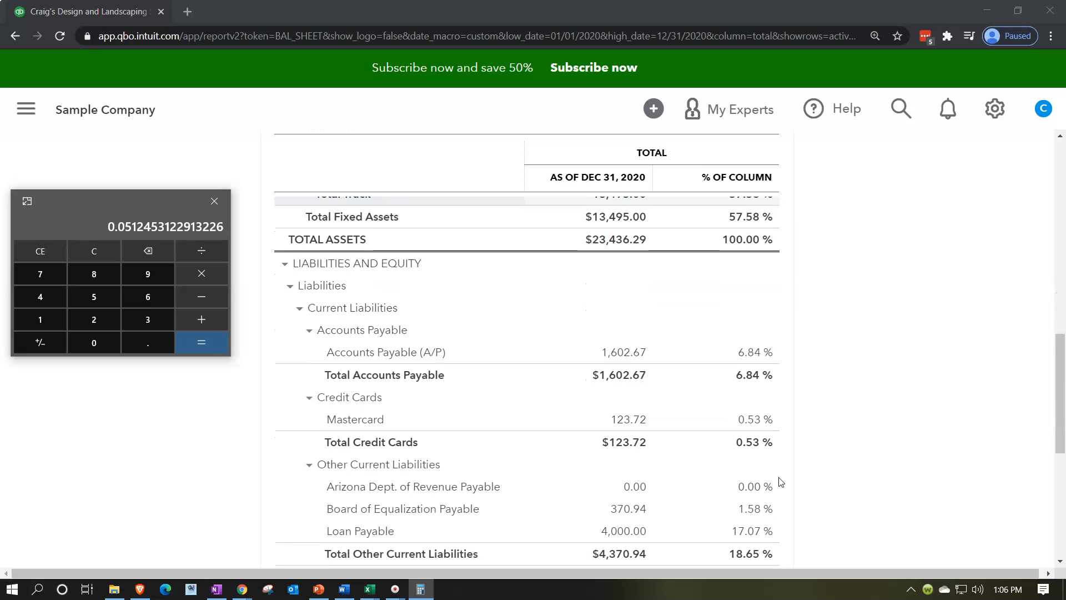
scroll(781, 481, down, 1)
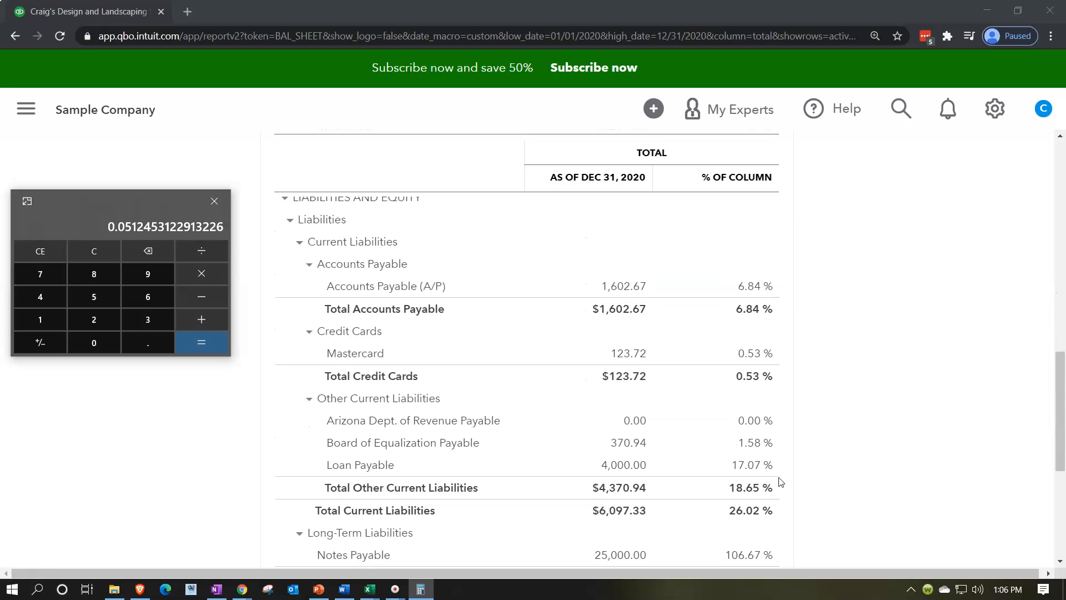
- Clear the calculator and divide Accounts Payable of 1,602.67 by total liabilities and equity of 23,436.29 to check its column percentage
click(88, 257)
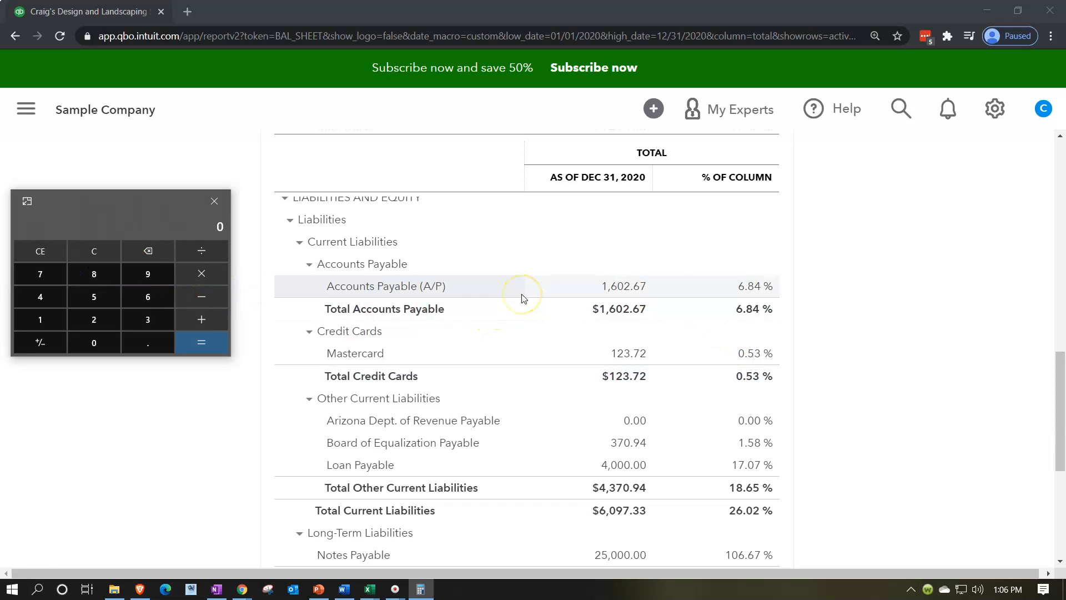
text(1,602.67)
key(slash)
scroll(519, 361, down, 5)
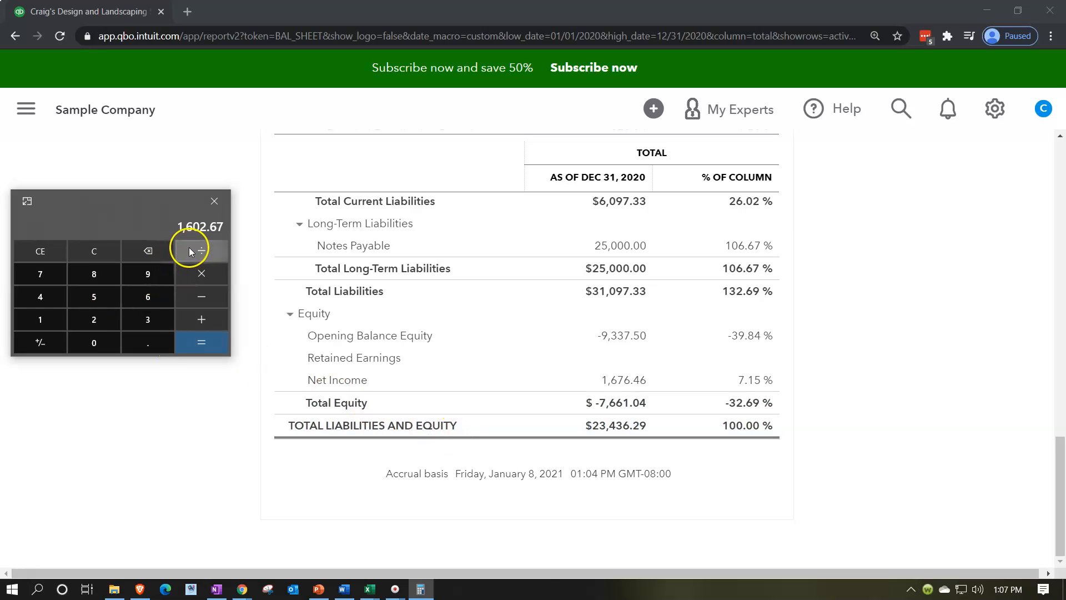
text(23,436.29)
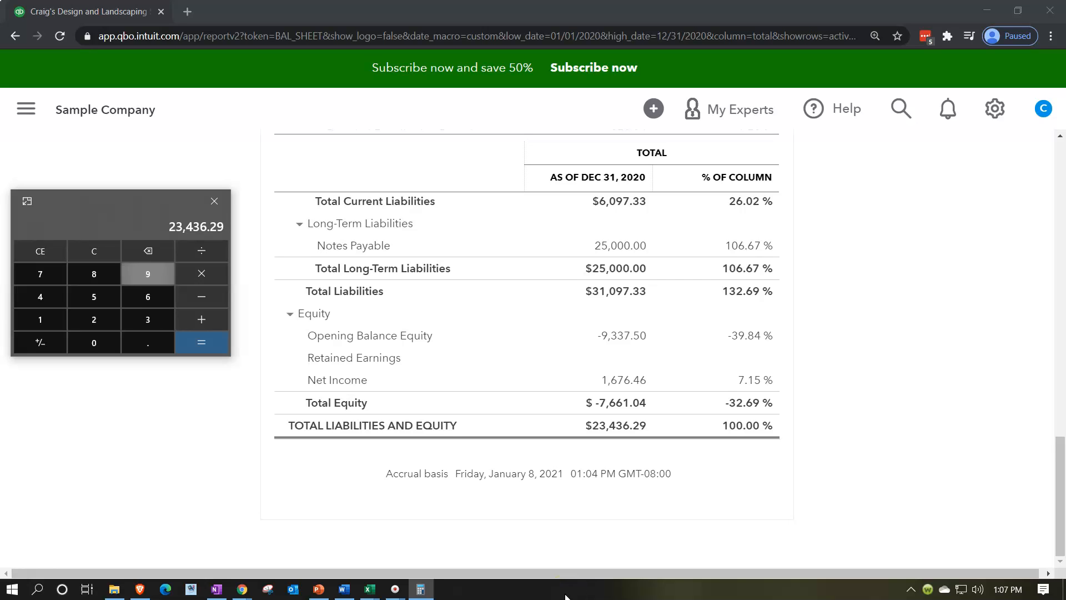
key(Return)
drag(1060, 551, 1065, 482)
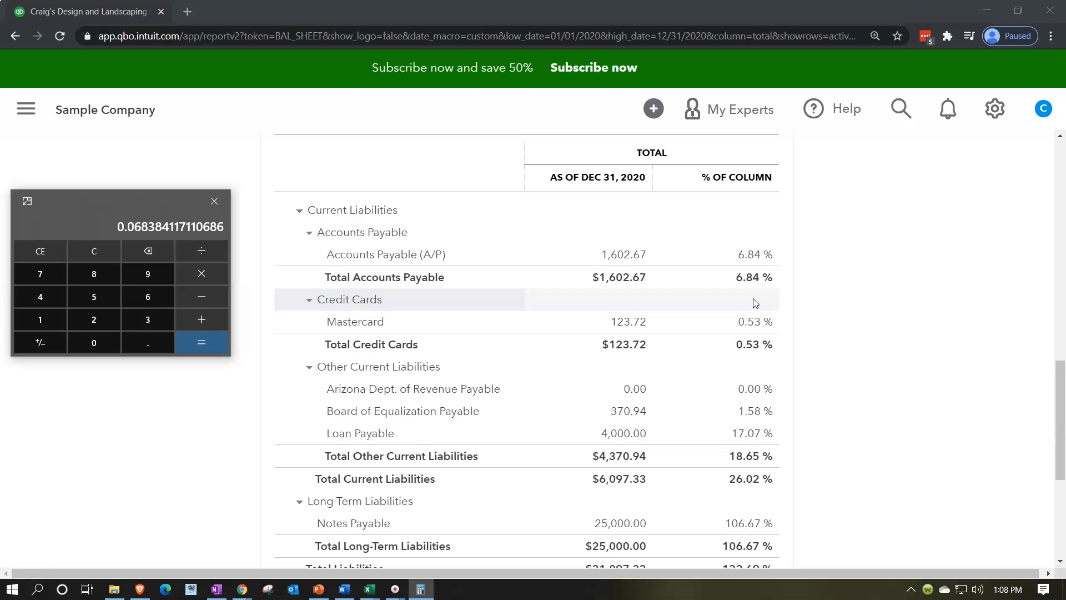
click(158, 208)
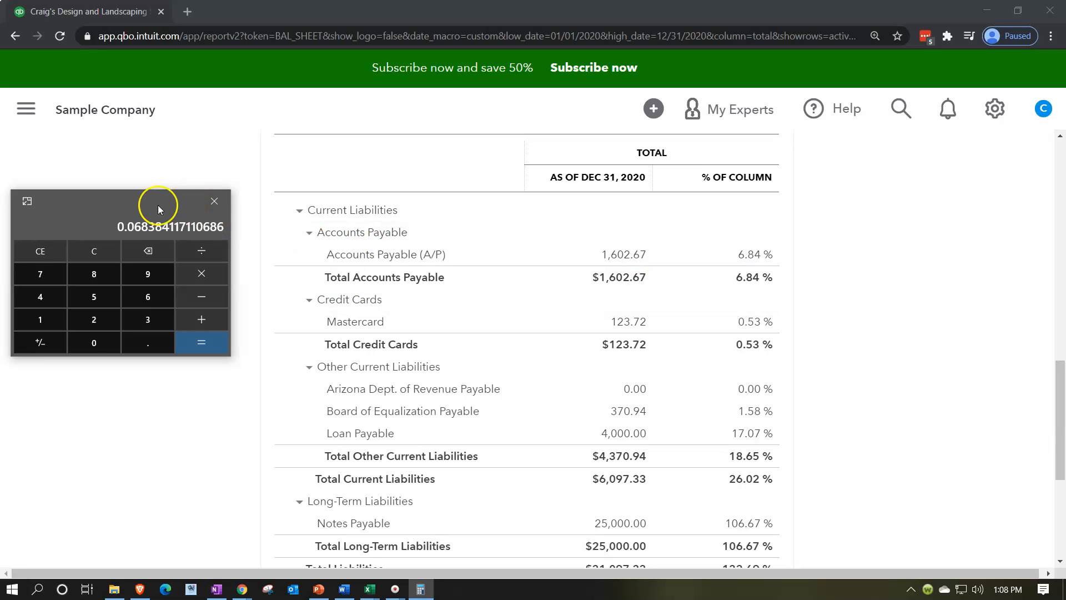
- Customize the balance sheet to show negative numbers as (100) and in red, and expand its Header/Footer settings
drag(124, 200, 171, 0)
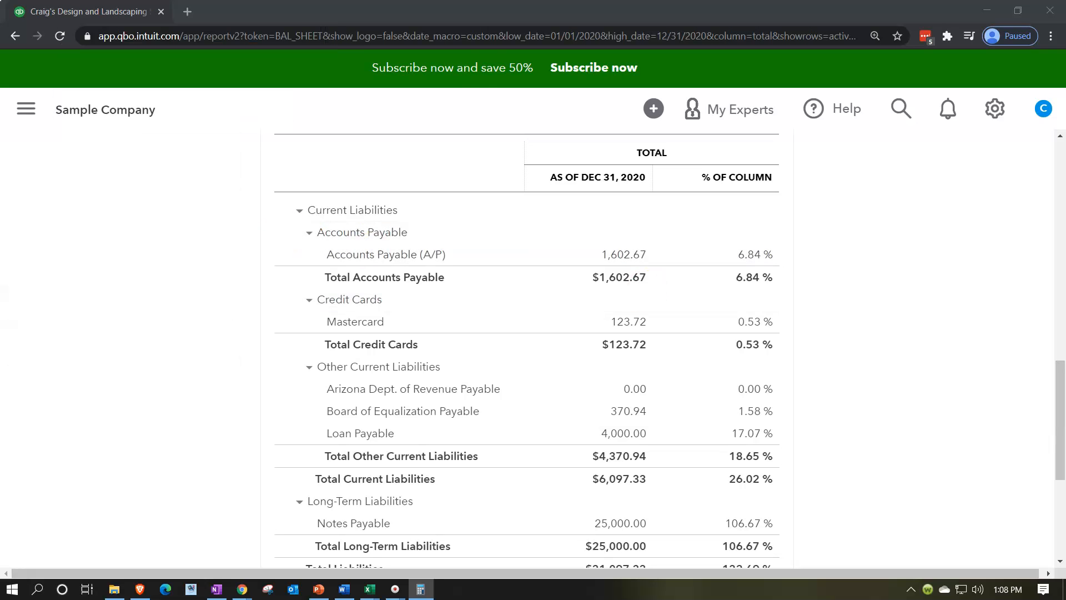
scroll(564, 359, up, 15)
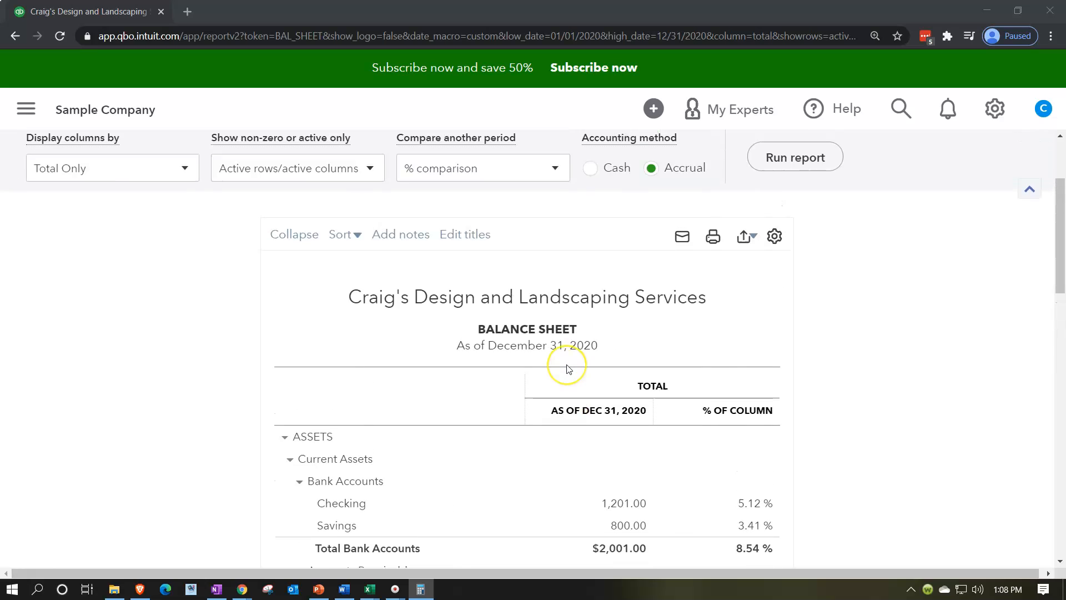
scroll(568, 369, up, 1)
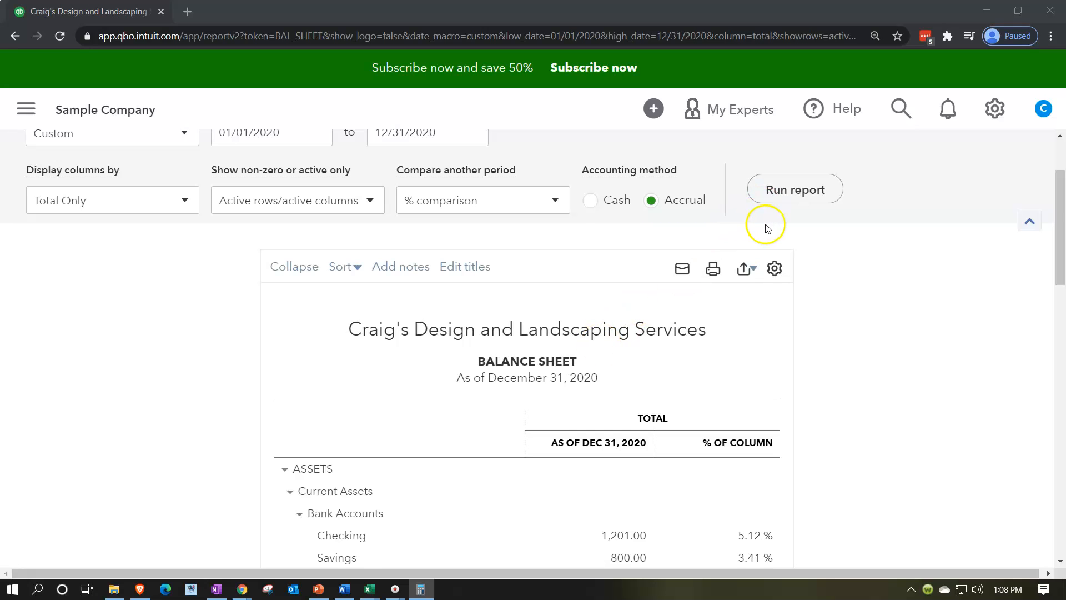
scroll(765, 225, up, 3)
scroll(765, 225, up, 1)
click(812, 222)
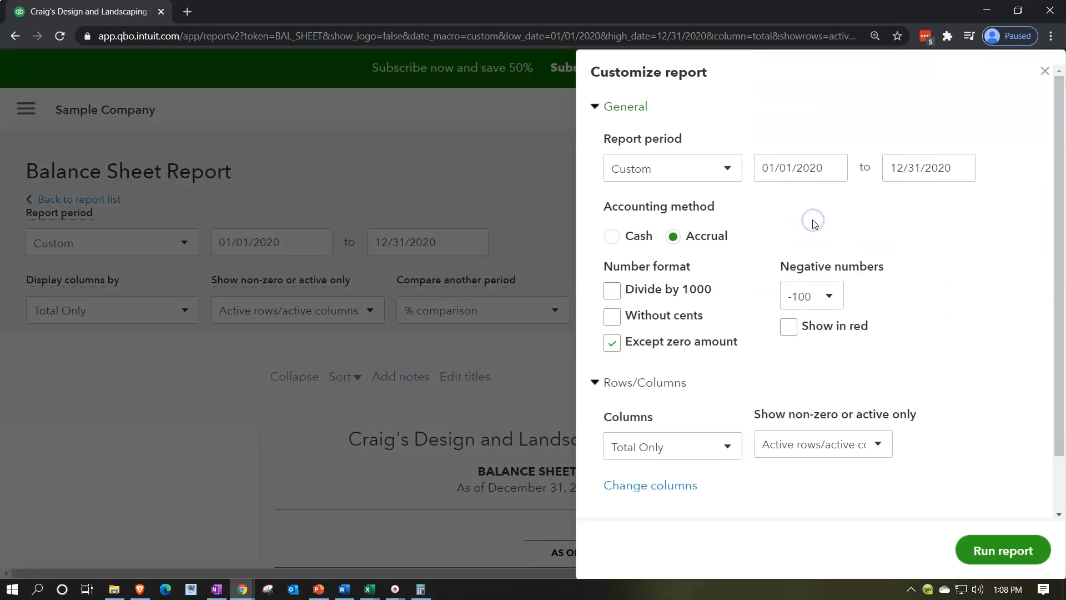
click(836, 300)
click(804, 352)
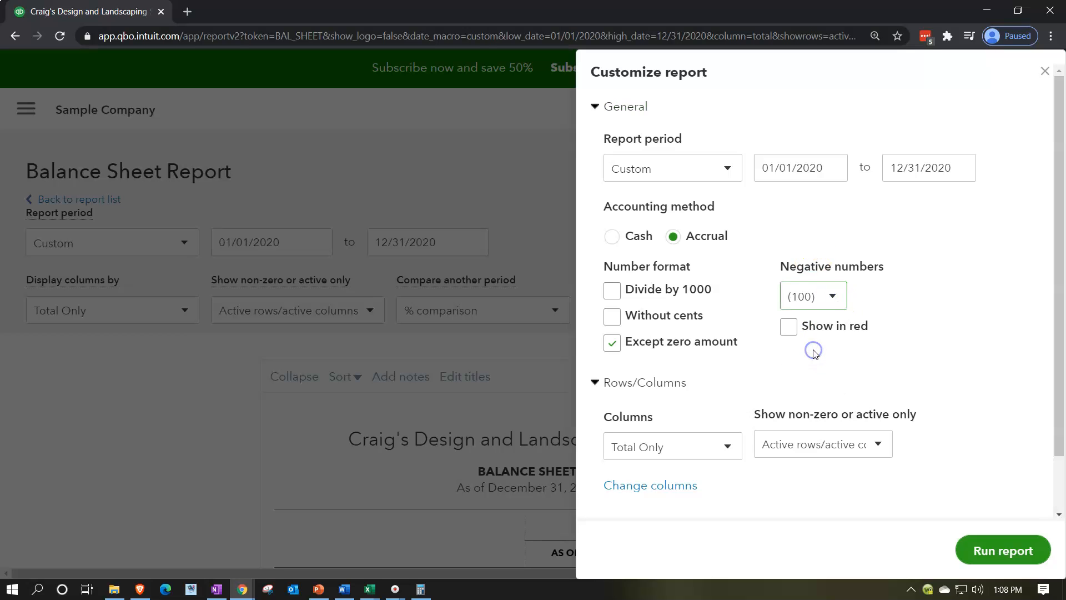
click(790, 328)
scroll(794, 333, down, 1)
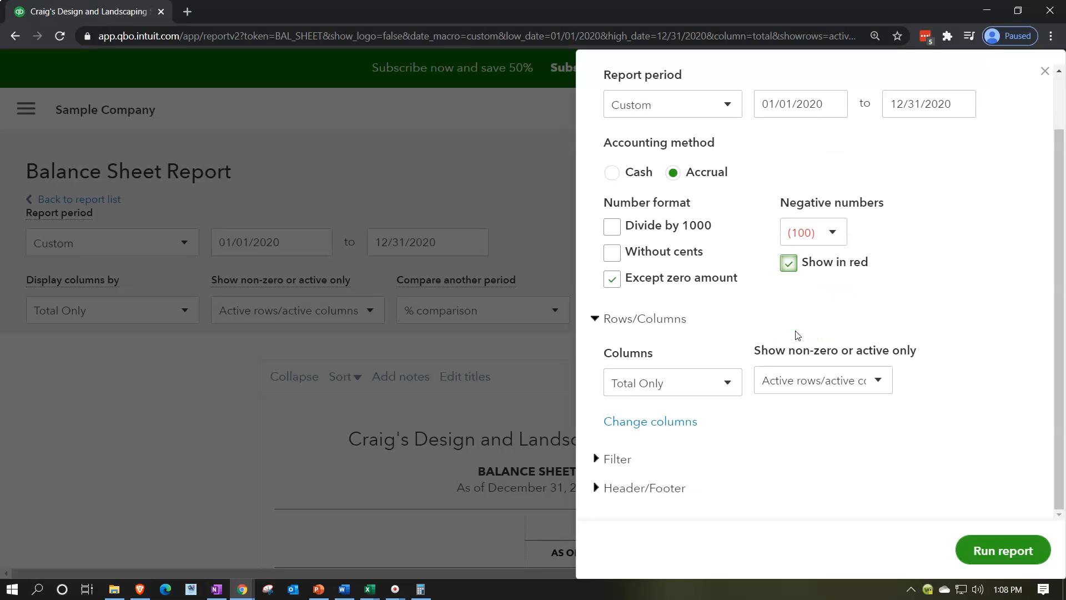
click(597, 488)
scroll(639, 442, down, 5)
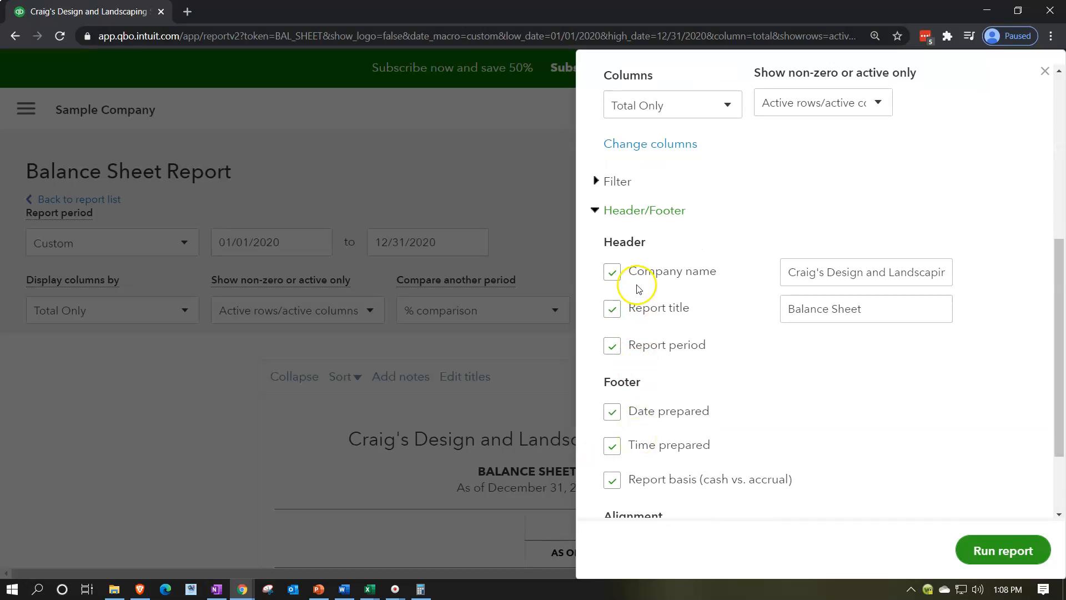
click(611, 273)
click(612, 309)
click(612, 306)
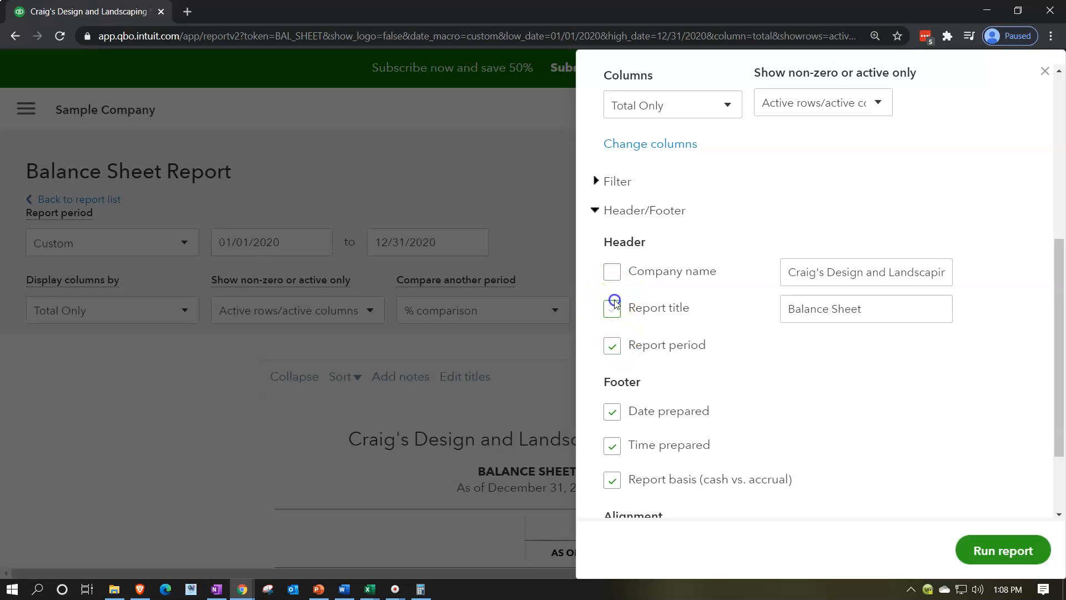
click(613, 272)
- Remove the date prepared, time prepared and report basis from the report footer
scroll(638, 417, down, 1)
click(612, 343)
click(612, 345)
click(612, 345)
click(610, 377)
click(614, 412)
click(615, 414)
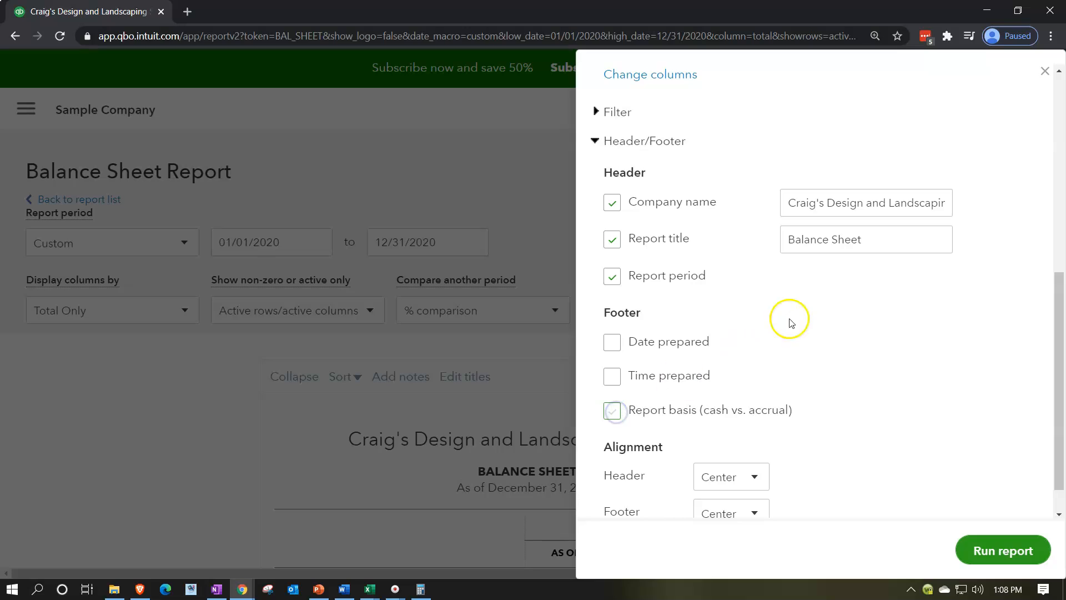
- Change the report title to "Balance Sheet Vertical Analysis" and run the customized report
drag(782, 243, 805, 295)
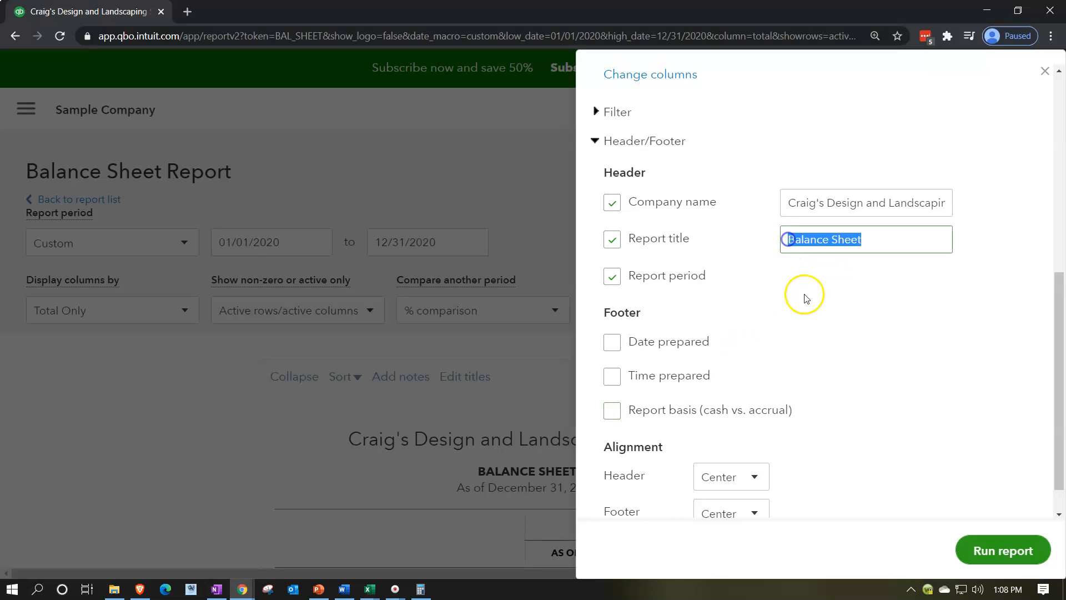
key(Right)
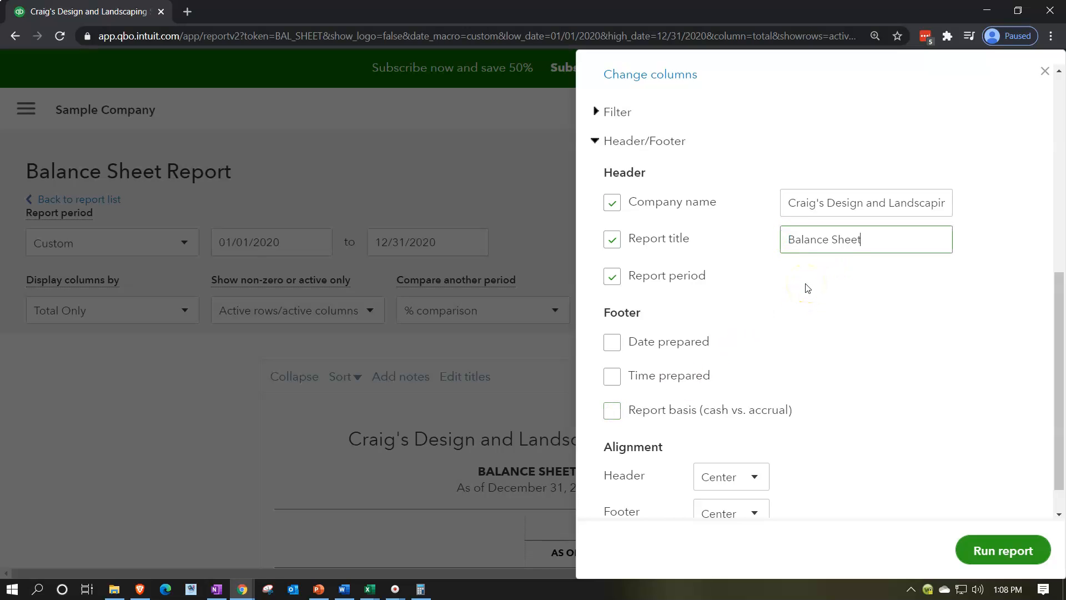
text(Vertical Analisys)
triple_click(924, 239)
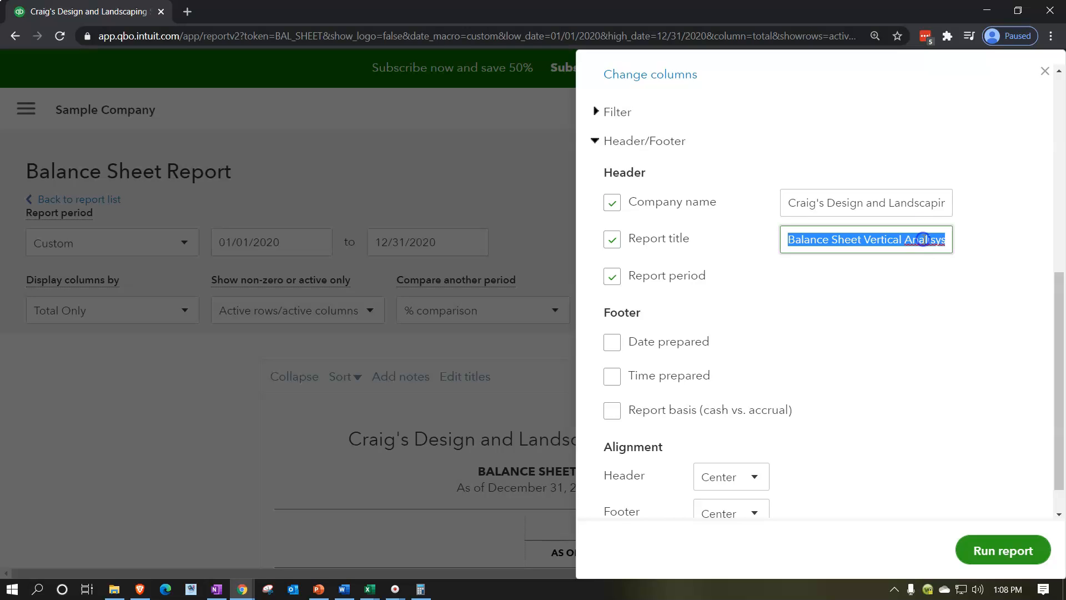
click(924, 239)
right_click(924, 239)
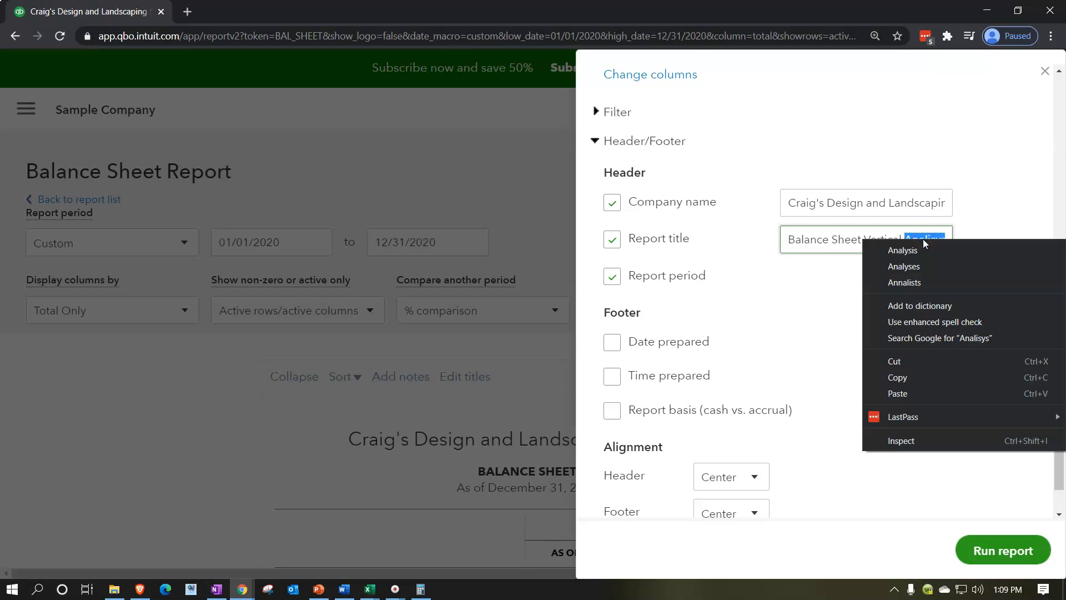
click(921, 249)
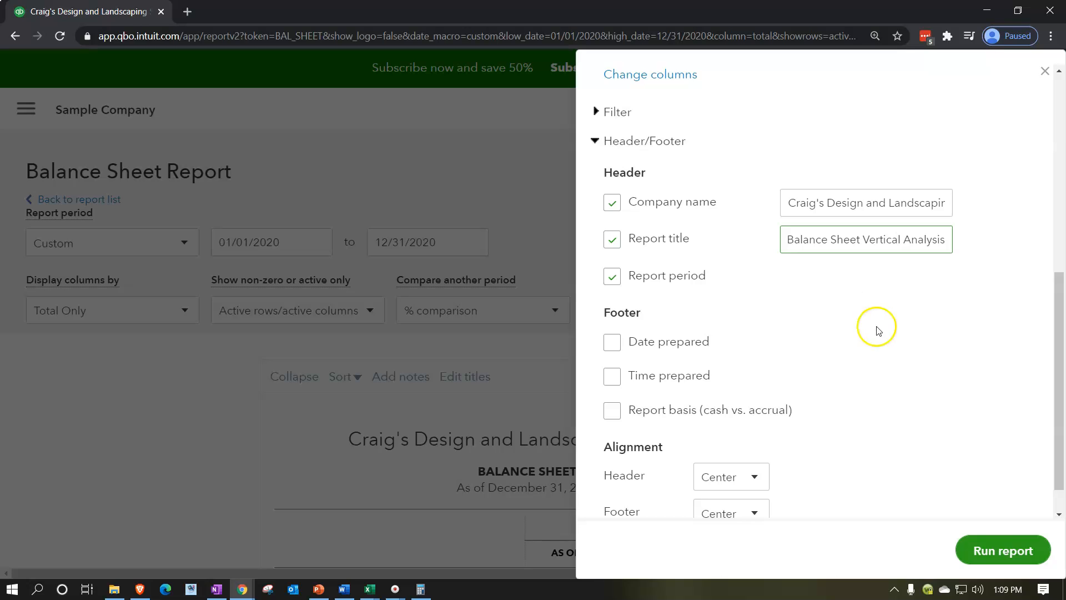
click(994, 549)
scroll(944, 522, down, 4)
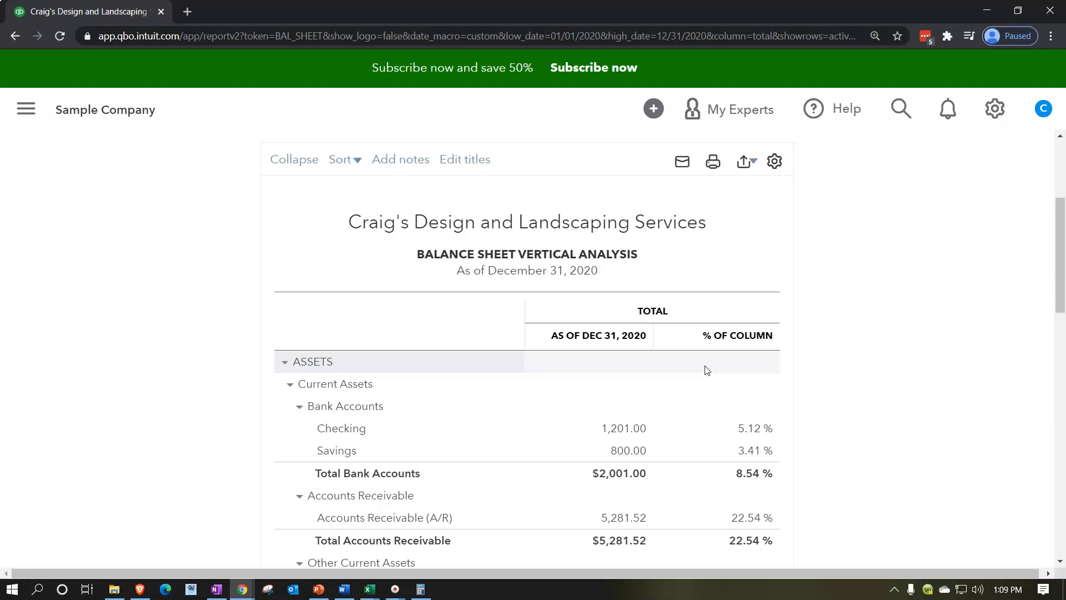
scroll(707, 370, up, 4)
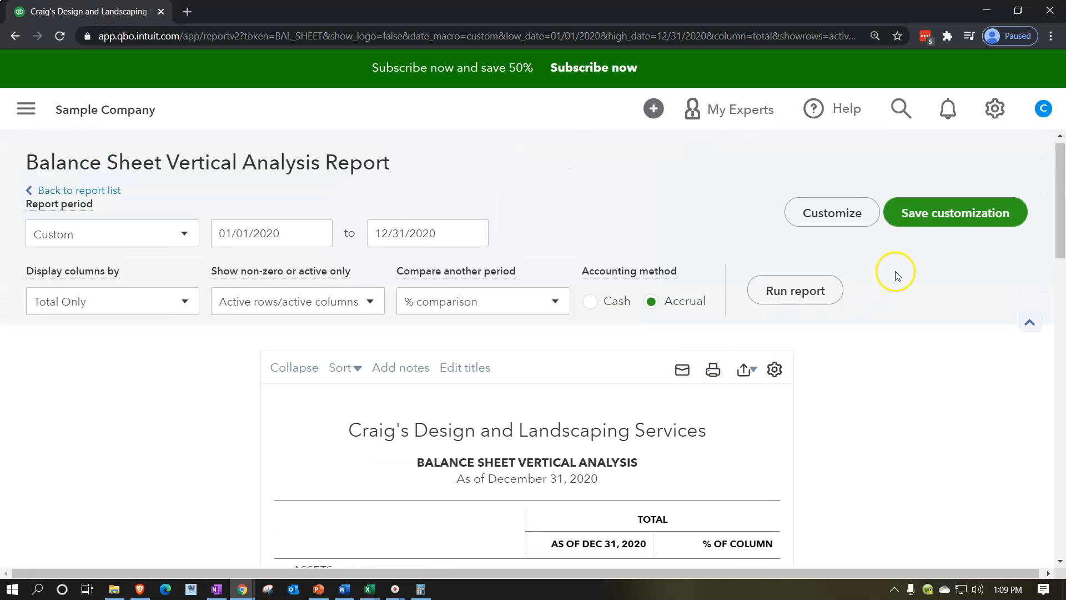
- Save the report customization under the custom report name "Balance Sheet Vertical Analysis"
click(917, 228)
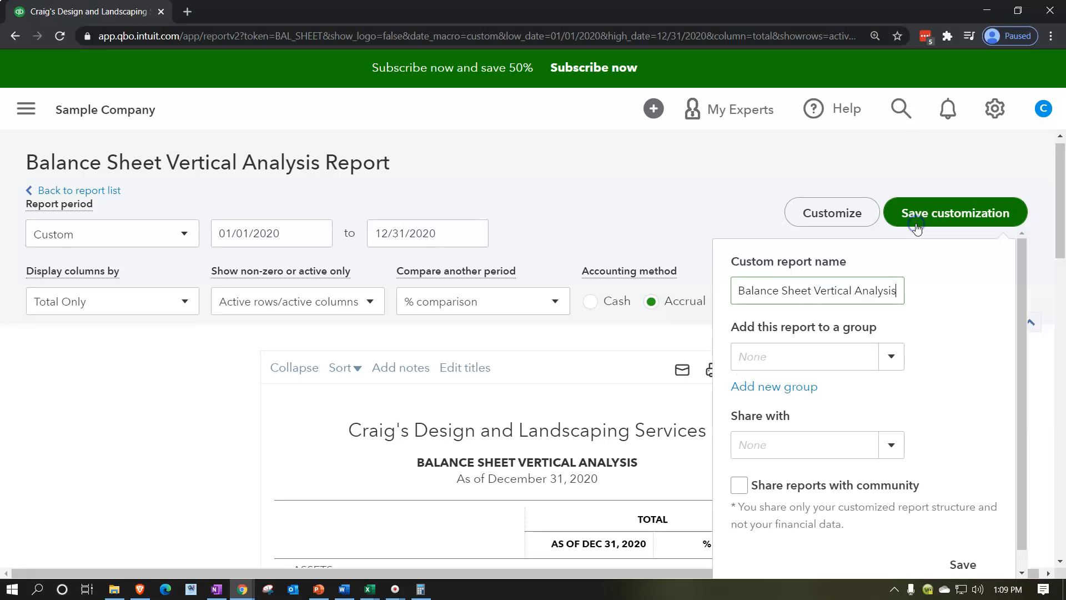
click(843, 284)
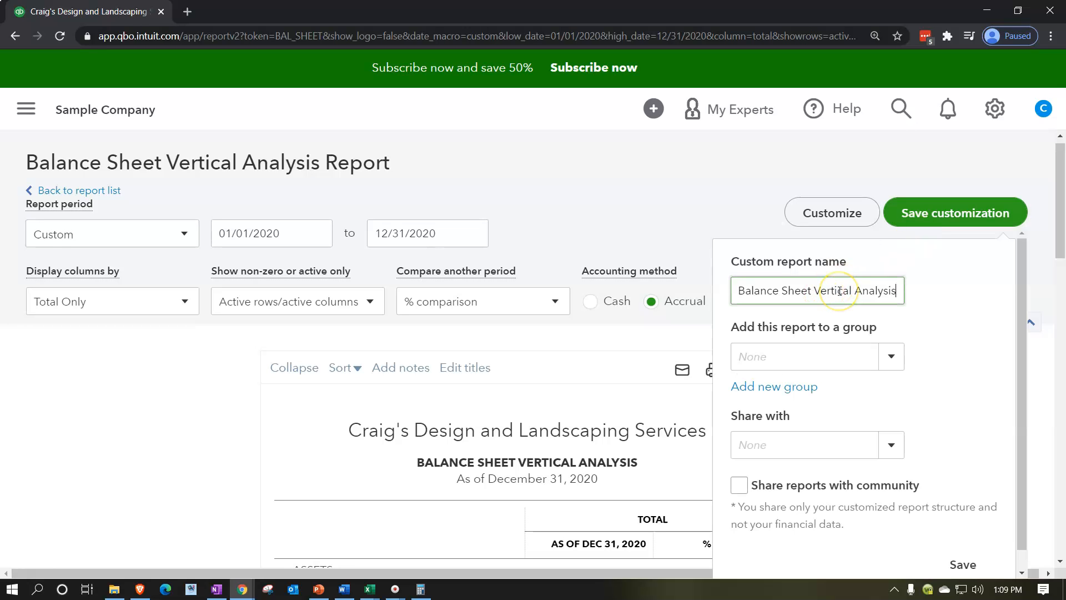
scroll(858, 336, down, 1)
click(968, 549)
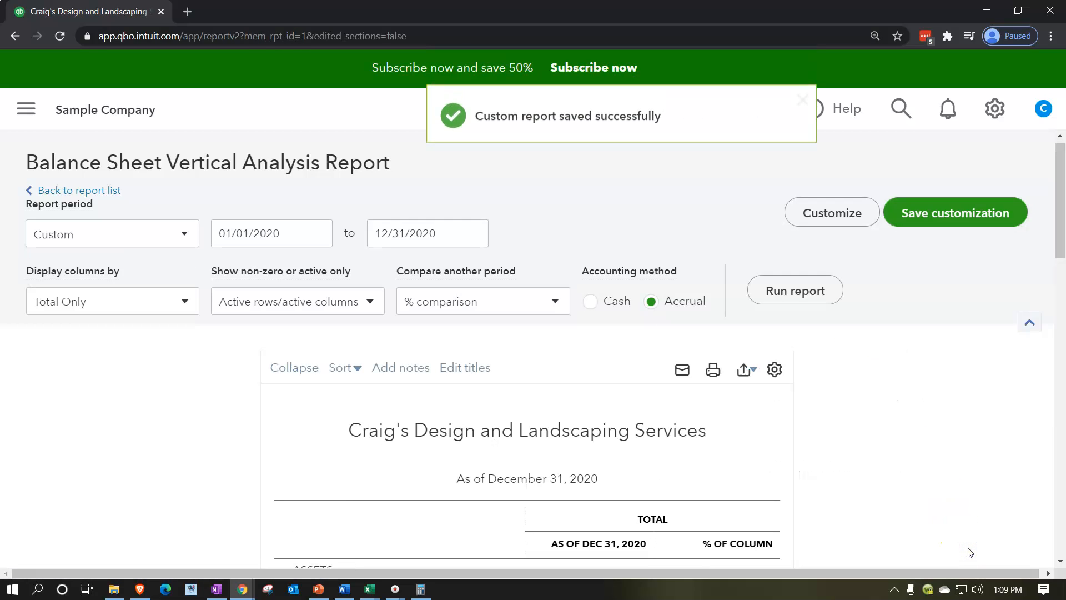
scroll(971, 552, down, 4)
click(955, 510)
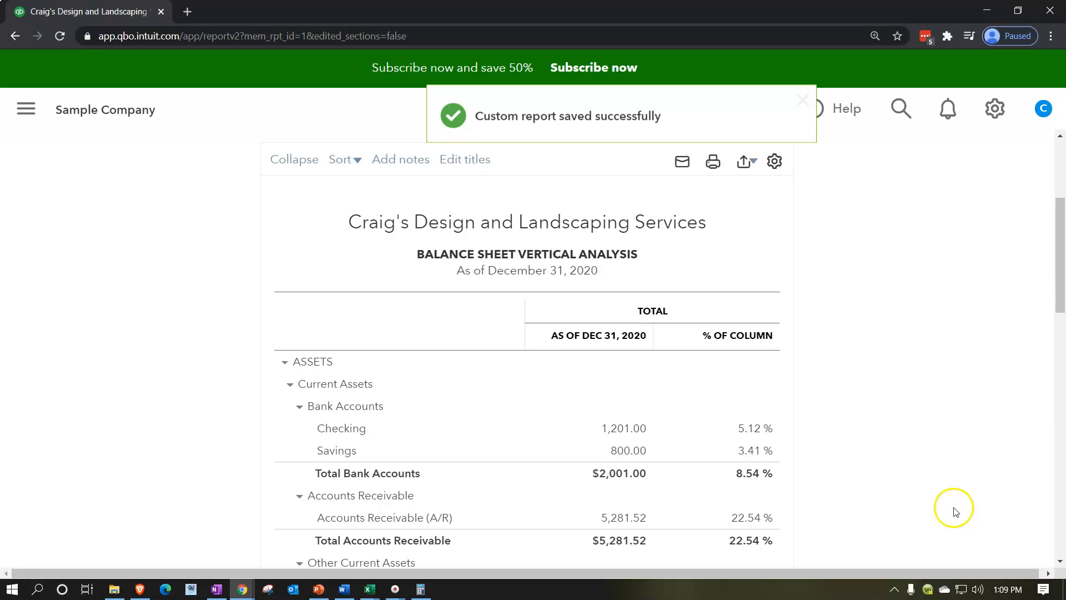
- Export the vertical analysis balance sheet to PDF and save it in portrait orientation
scroll(956, 510, up, 1)
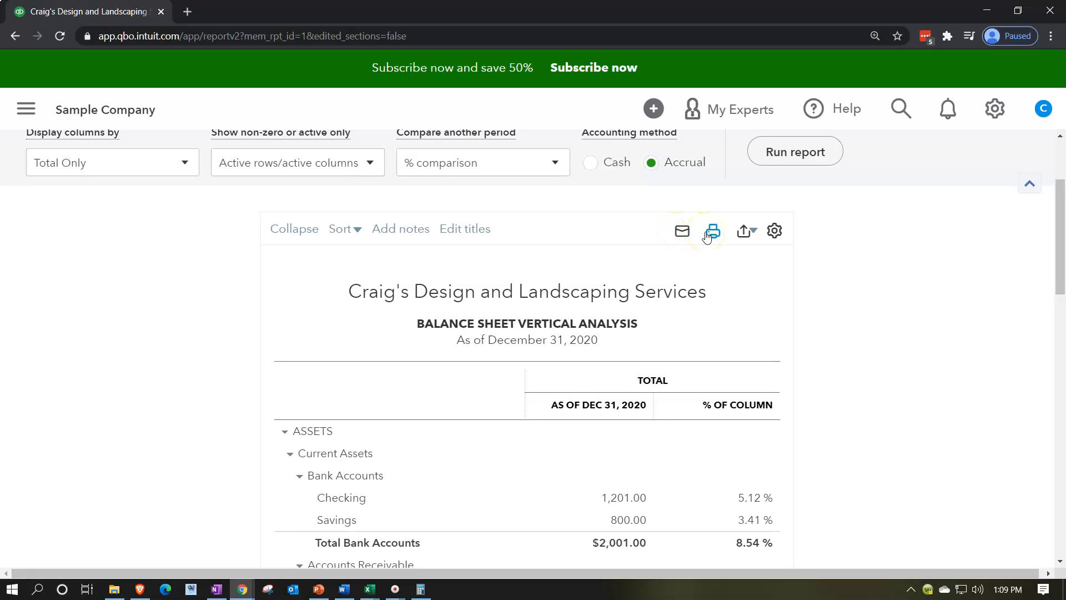
click(747, 232)
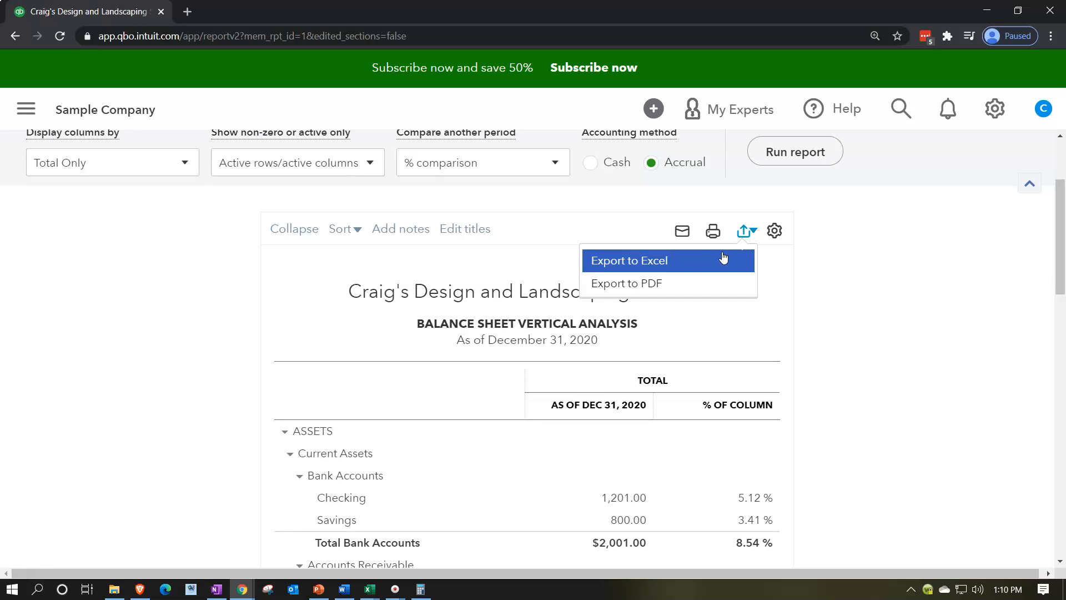
click(675, 284)
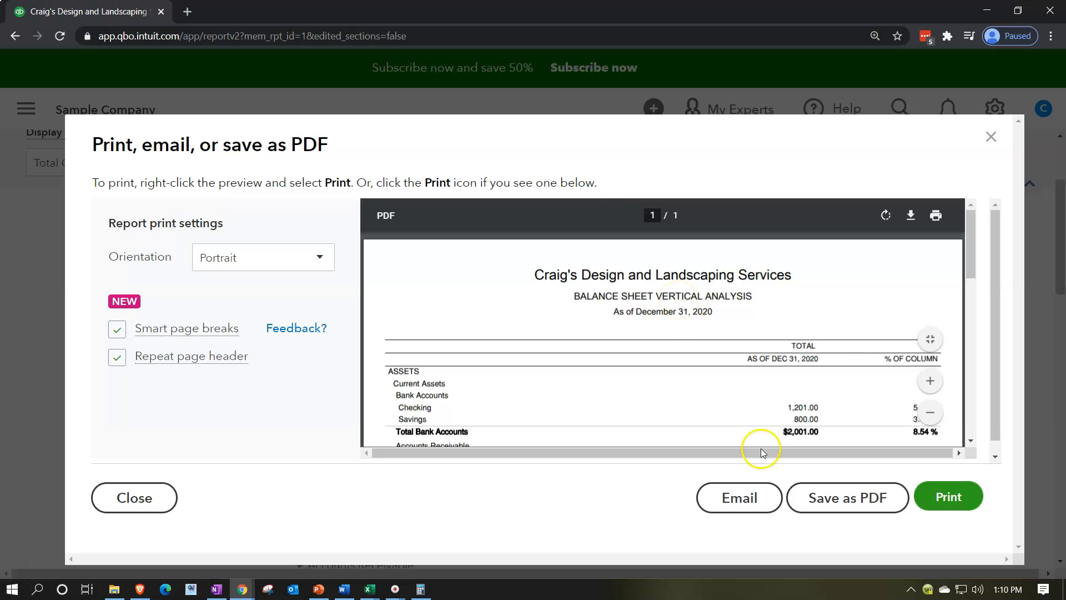
click(817, 503)
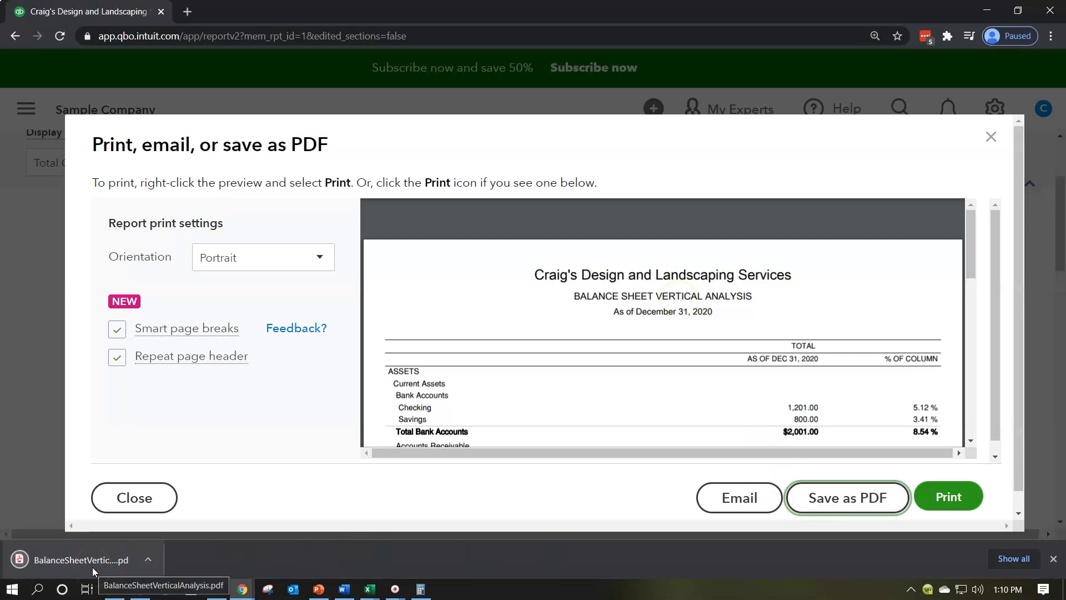
- Place the browser beside File Explorer and put the downloaded BalanceSheetVerticalAnalysis.pdf into the Financial Stmts folder within Part One Navigation
drag(847, 12, 289, 109)
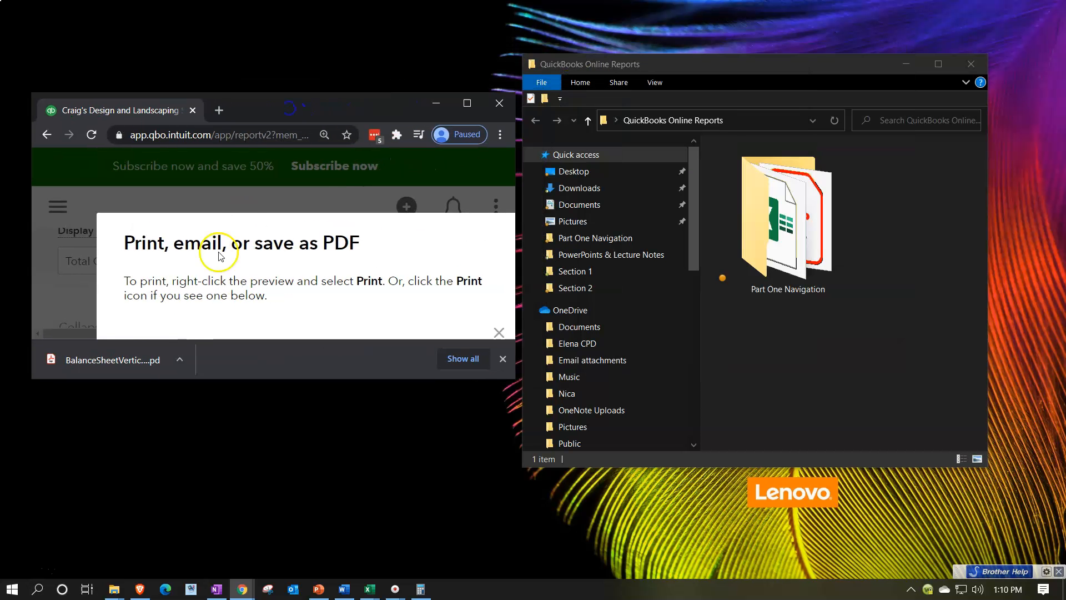
click(103, 362)
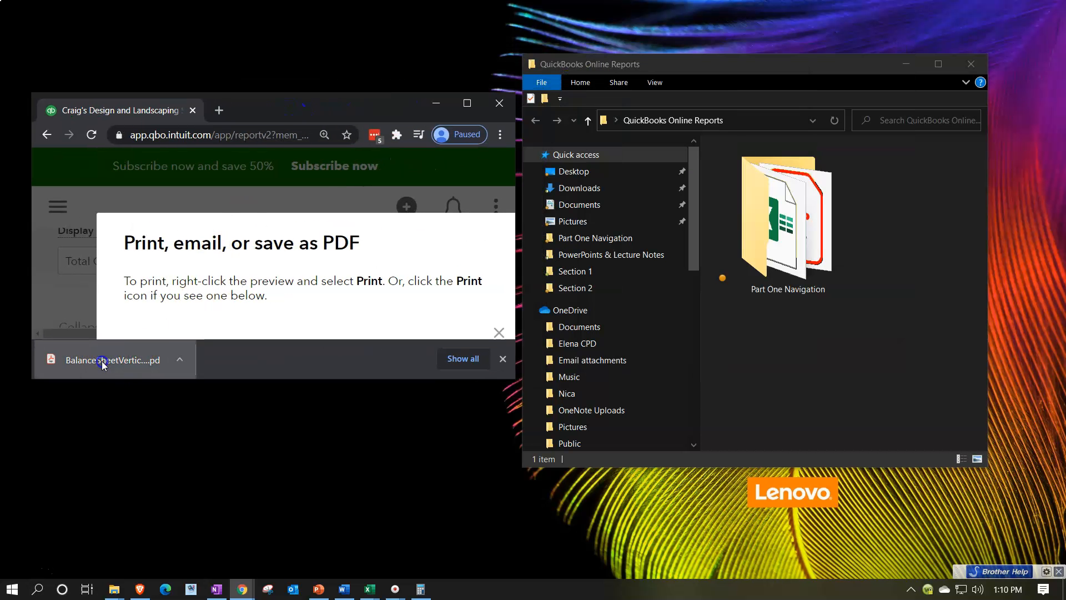
double_click(807, 219)
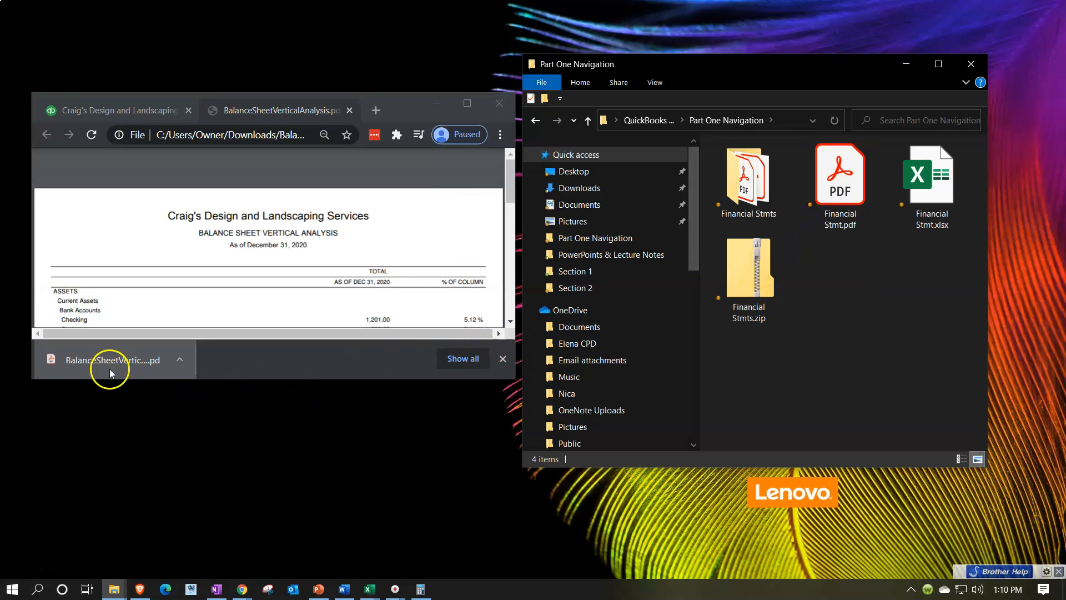
click(85, 365)
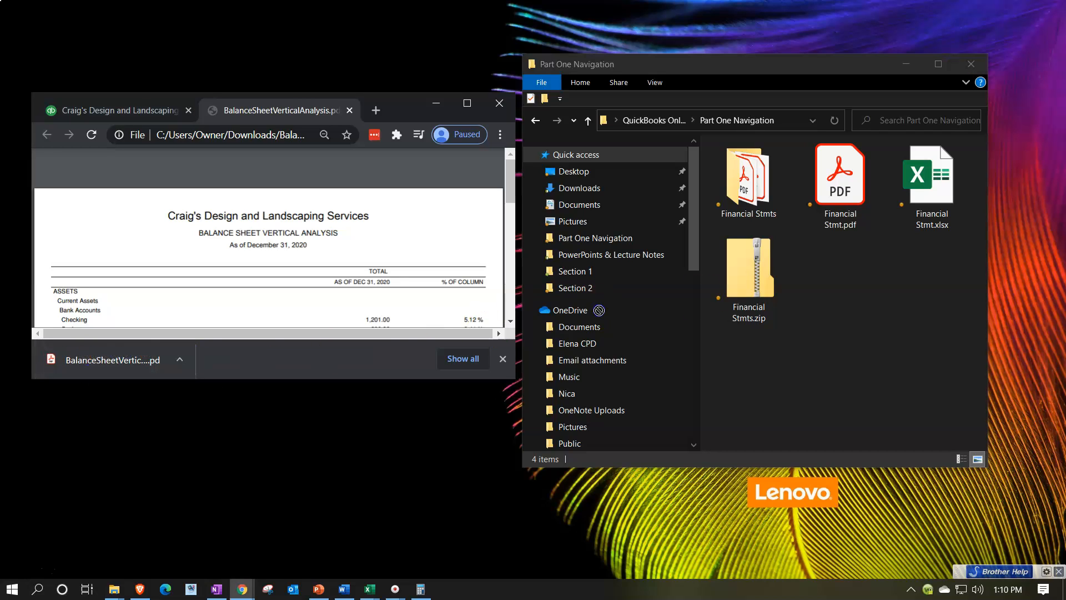
drag(844, 276, 755, 178)
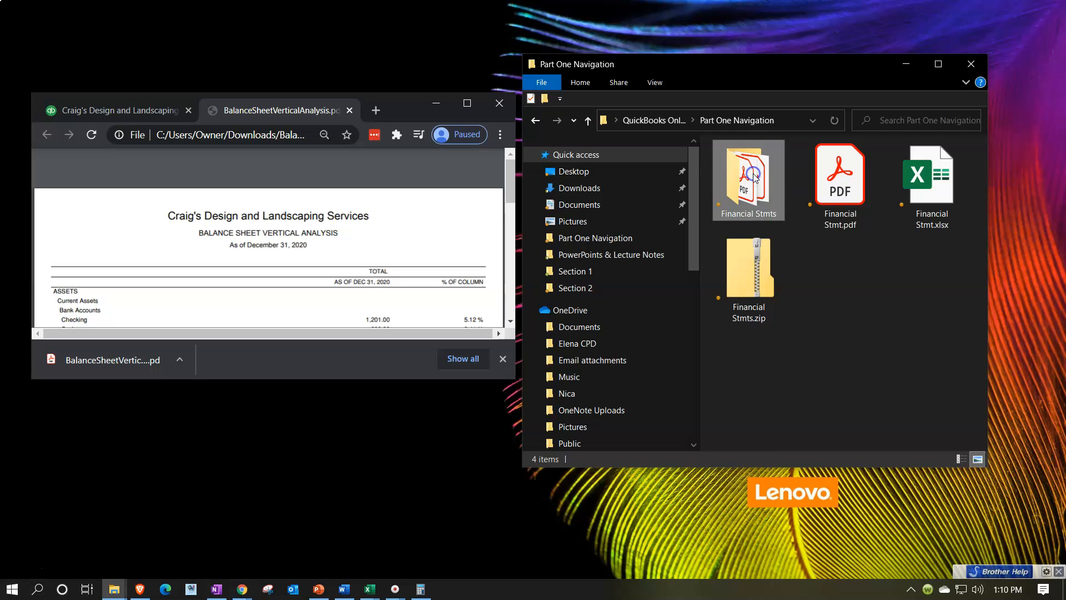
- Delete the Financial Stmts.zip file from the Part One Navigation folder
click(754, 291)
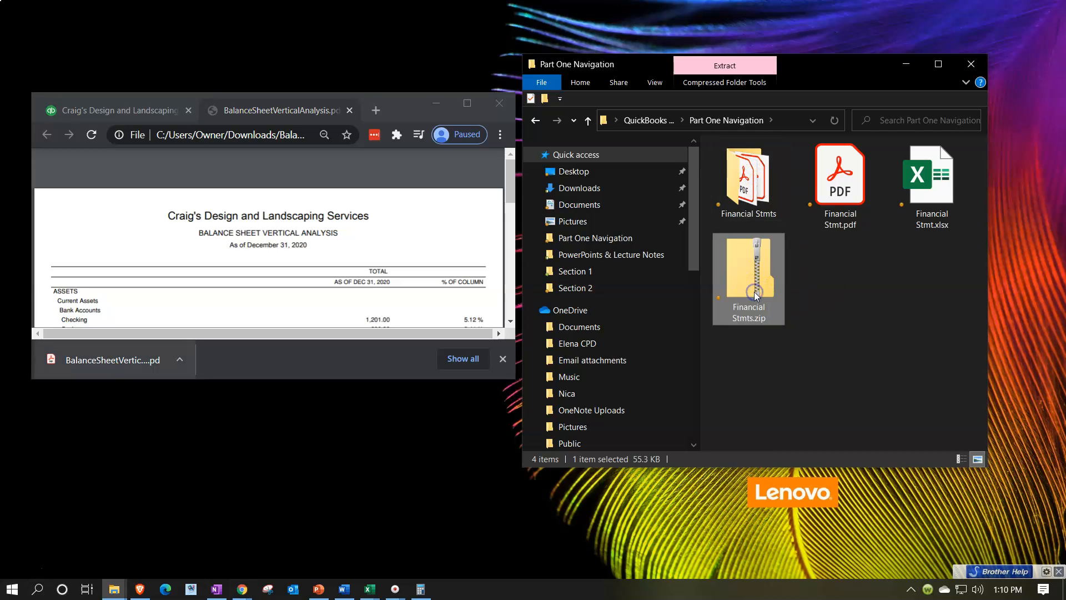
key(Delete)
- Open the Financial Stmts folder and display its files as large icons
double_click(752, 189)
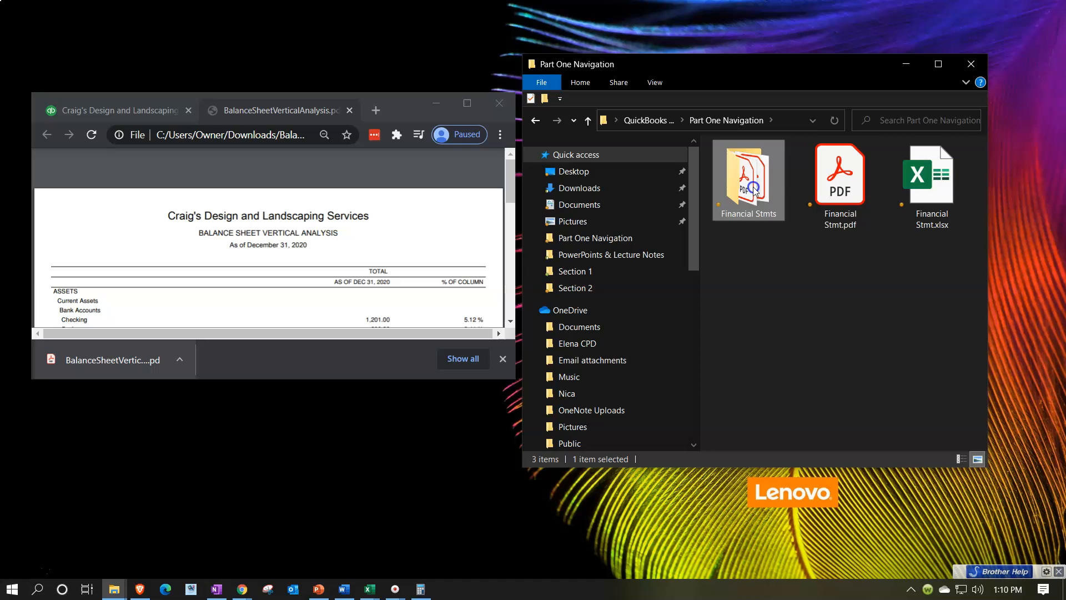
click(653, 84)
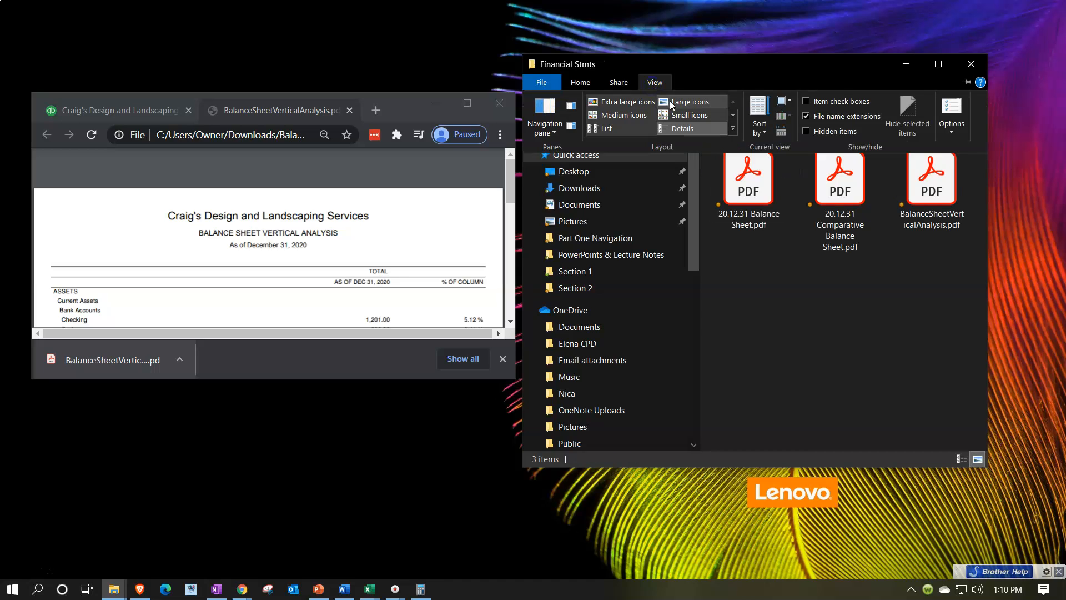
click(671, 103)
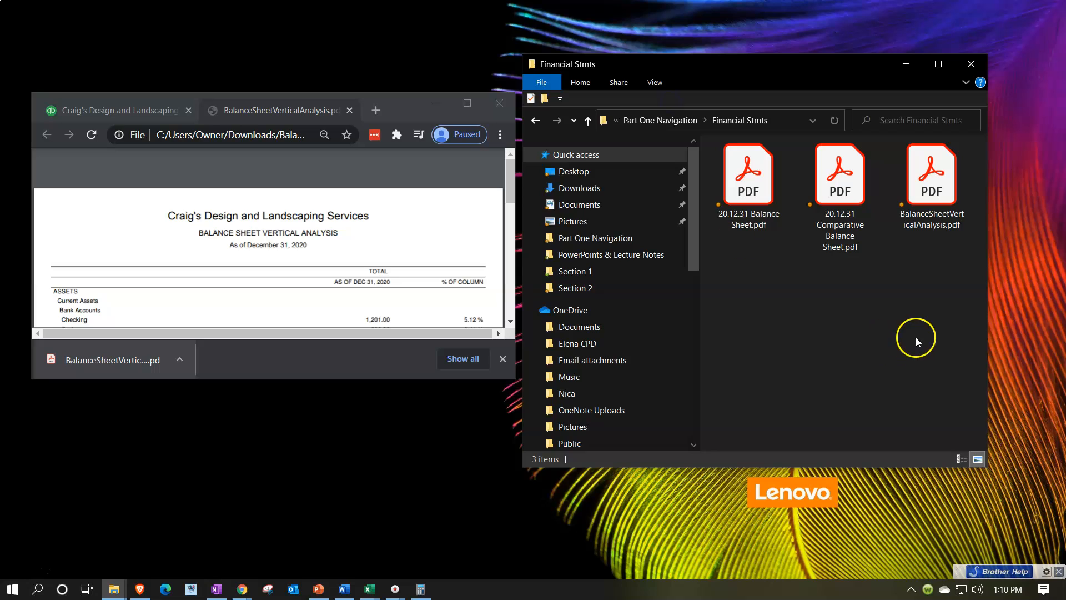
- Rename BalanceSheetVerticalAnalysis.pdf in the Financial Stmts folder as 20.12.31 Balance Sheet Vertical Analysis.pdf
right_click(922, 196)
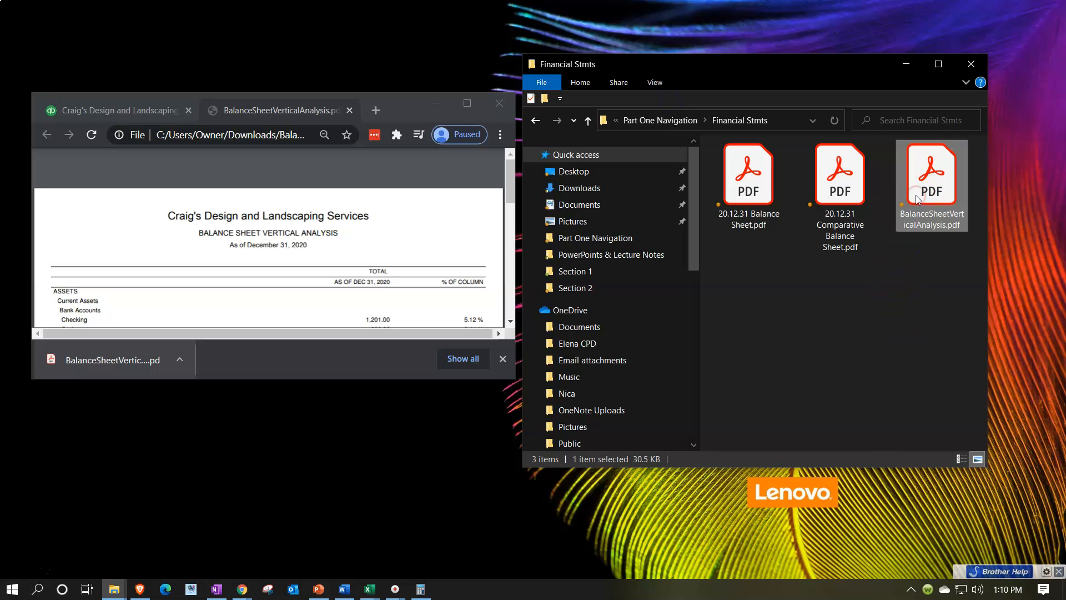
click(933, 529)
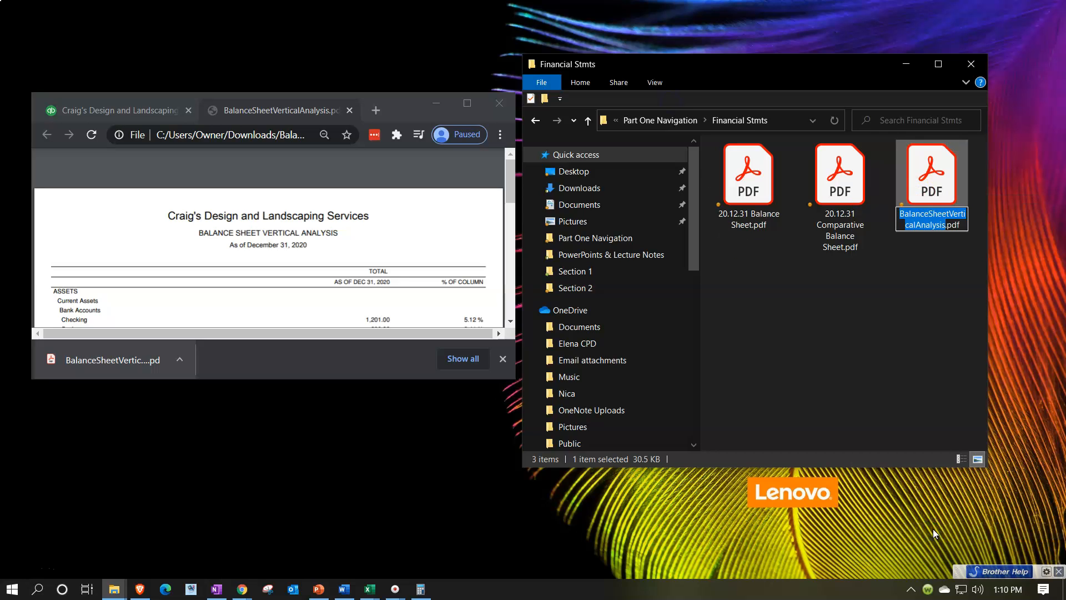
key(Home)
key(ctrl+shift+Right)
text(20)
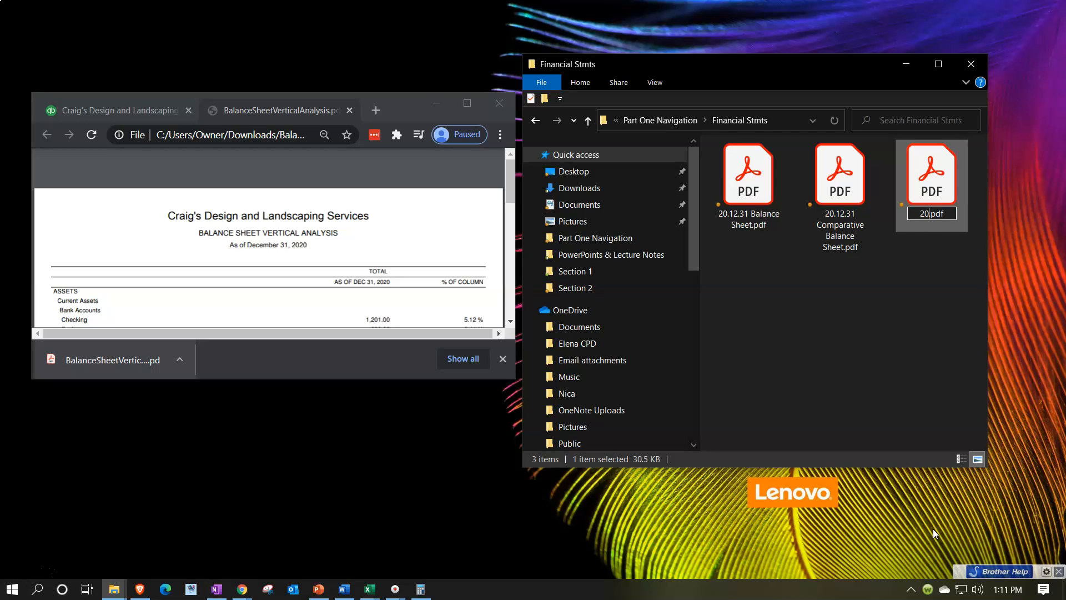
text(.12.31)
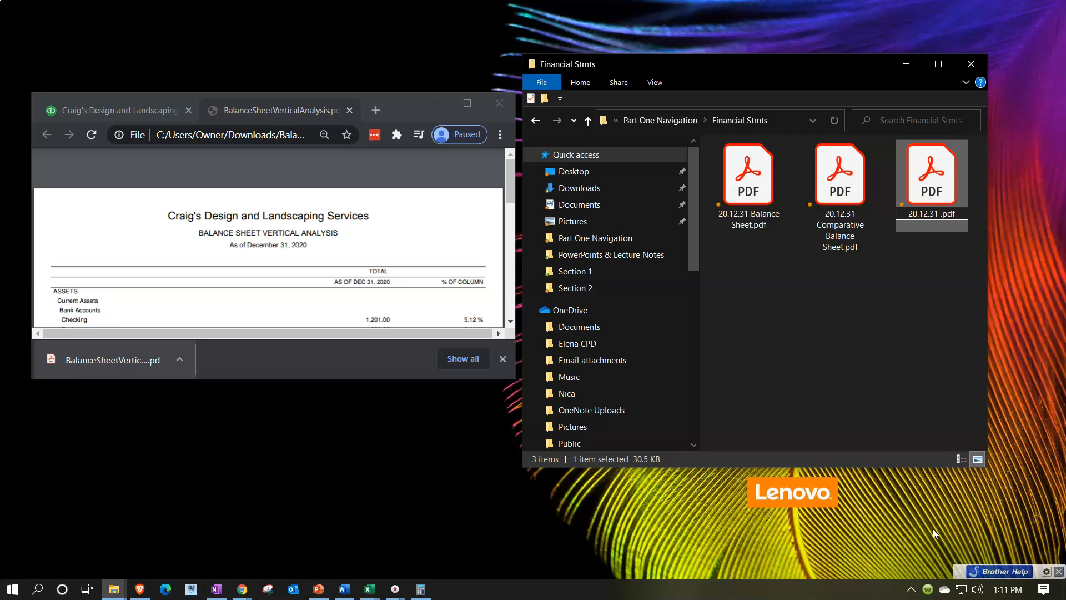
text( Balanc)
text(e Sheeet )
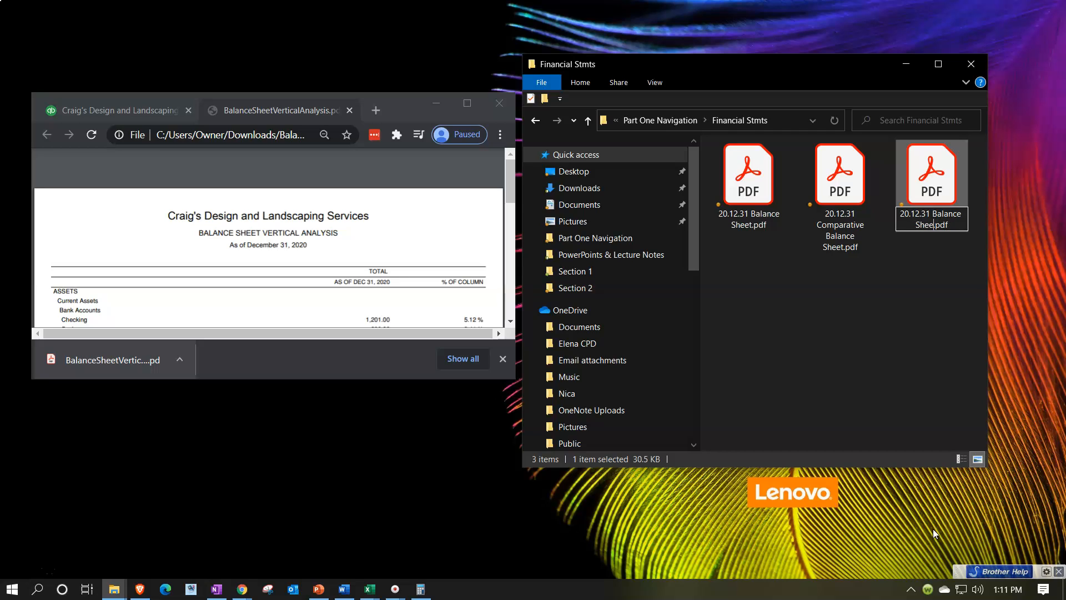
text(Vertical Analysis)
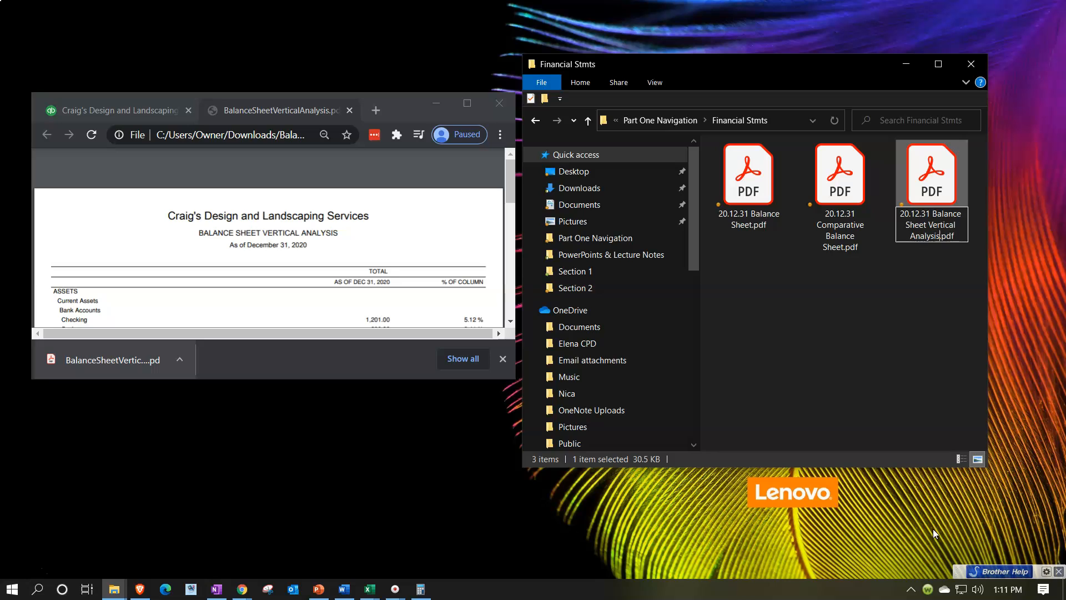
click(882, 410)
click(751, 289)
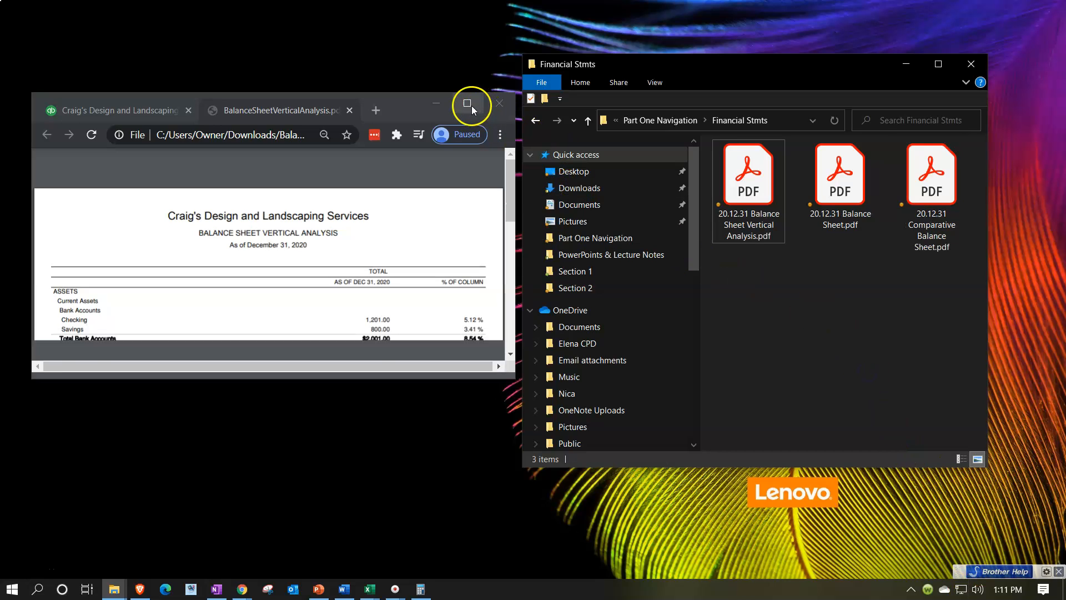
- Switch to the maximized browser and close the PDF tab and the report's print, email or save dialog
click(468, 103)
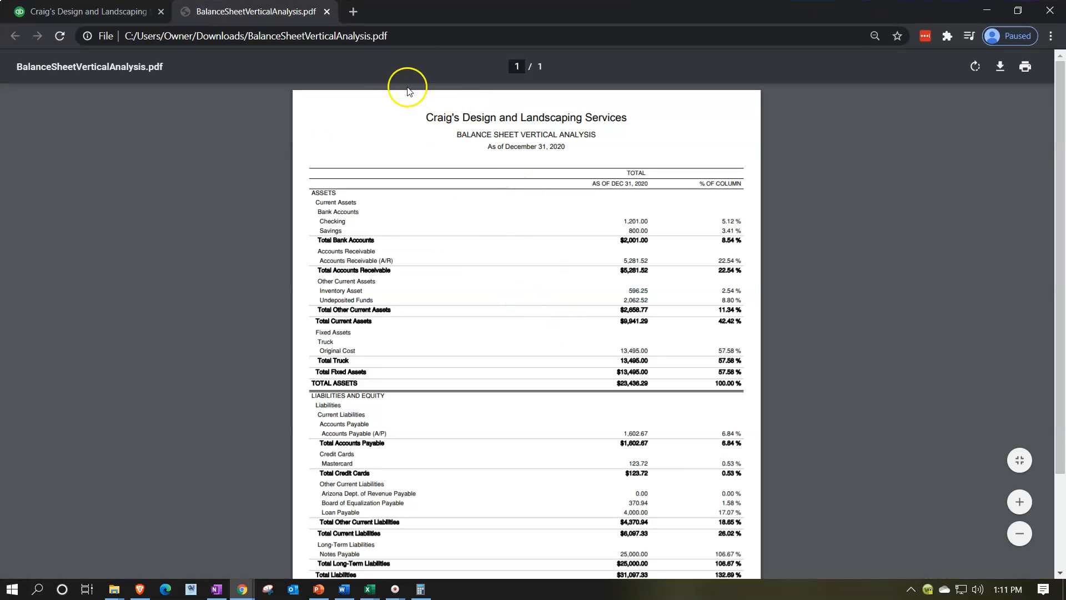
click(327, 11)
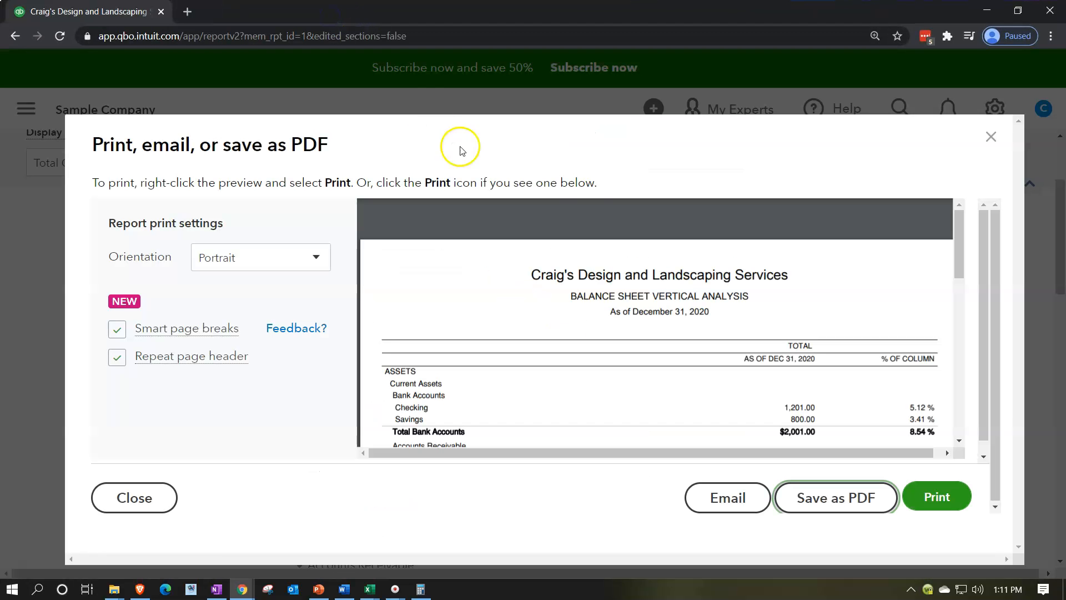
click(990, 137)
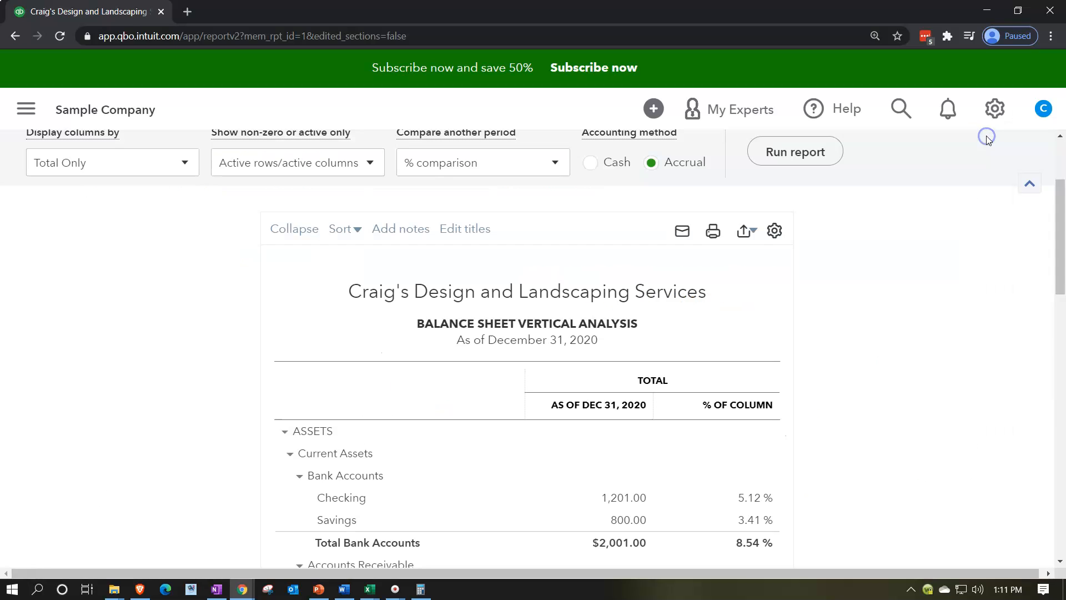
- Export the Balance Sheet Vertical Analysis report to Excel, then open the downloaded workbook and enable editing
scroll(935, 241, up, 3)
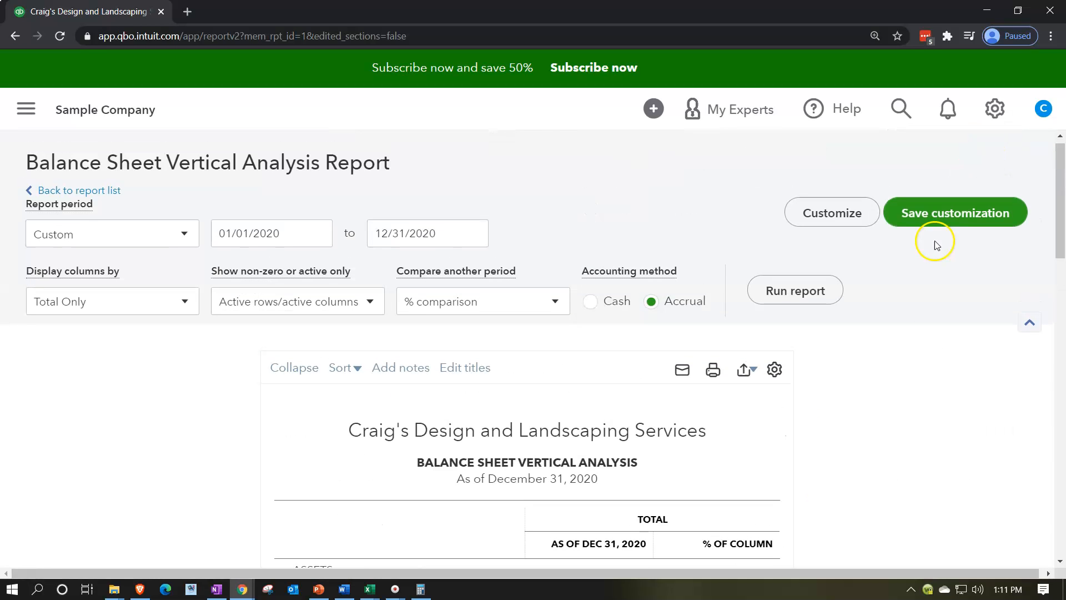
click(747, 371)
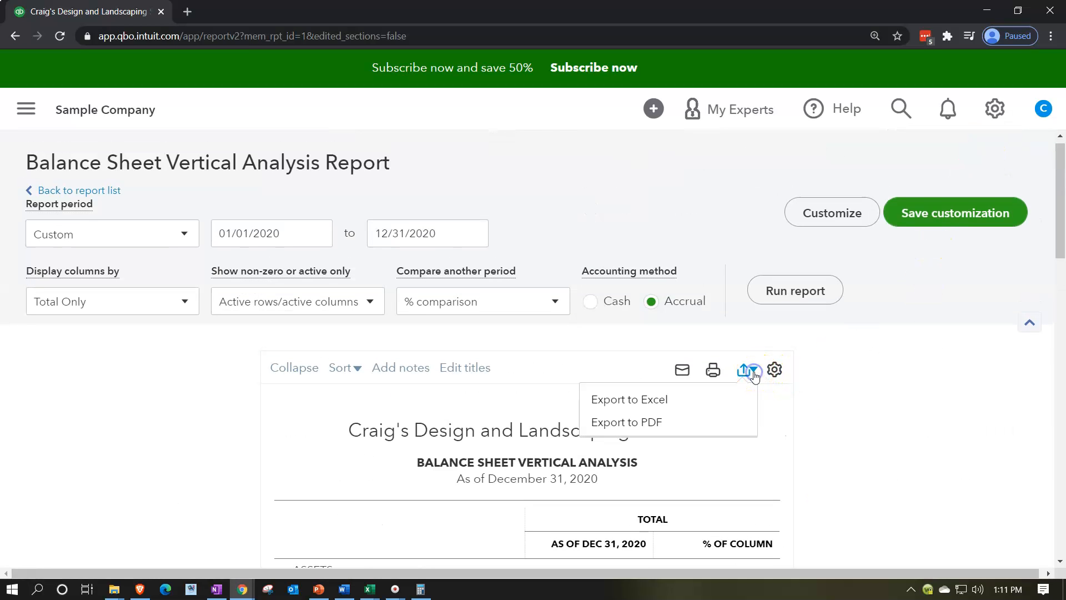
click(675, 401)
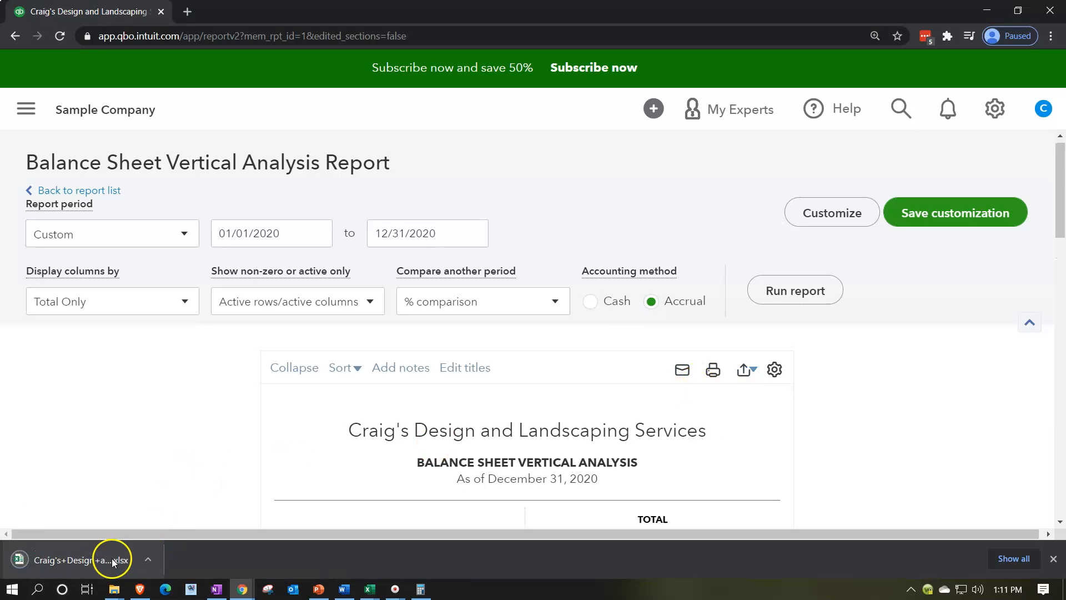
click(104, 559)
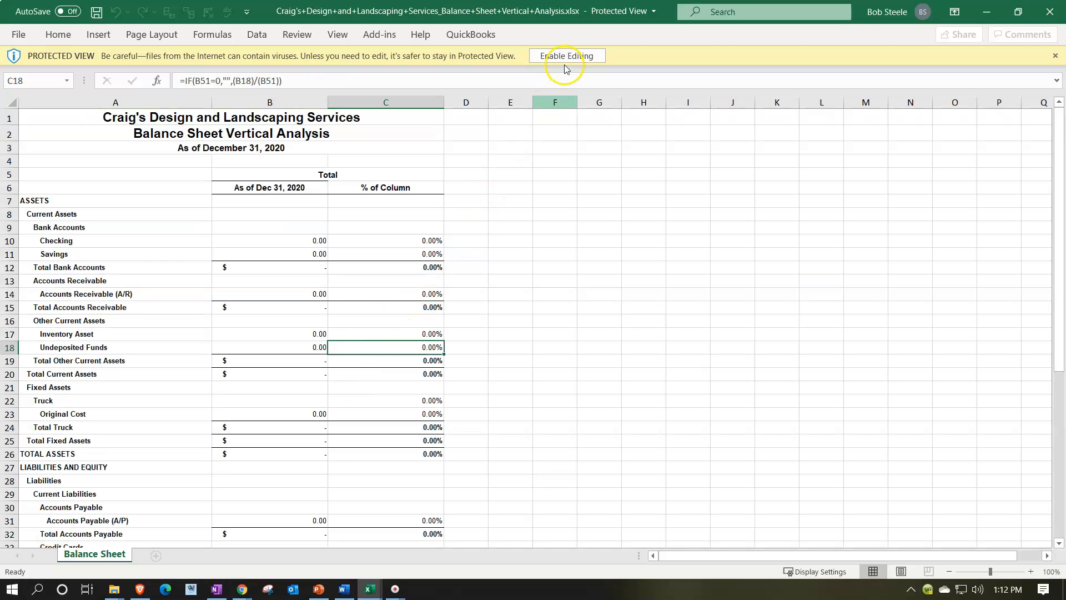
click(565, 55)
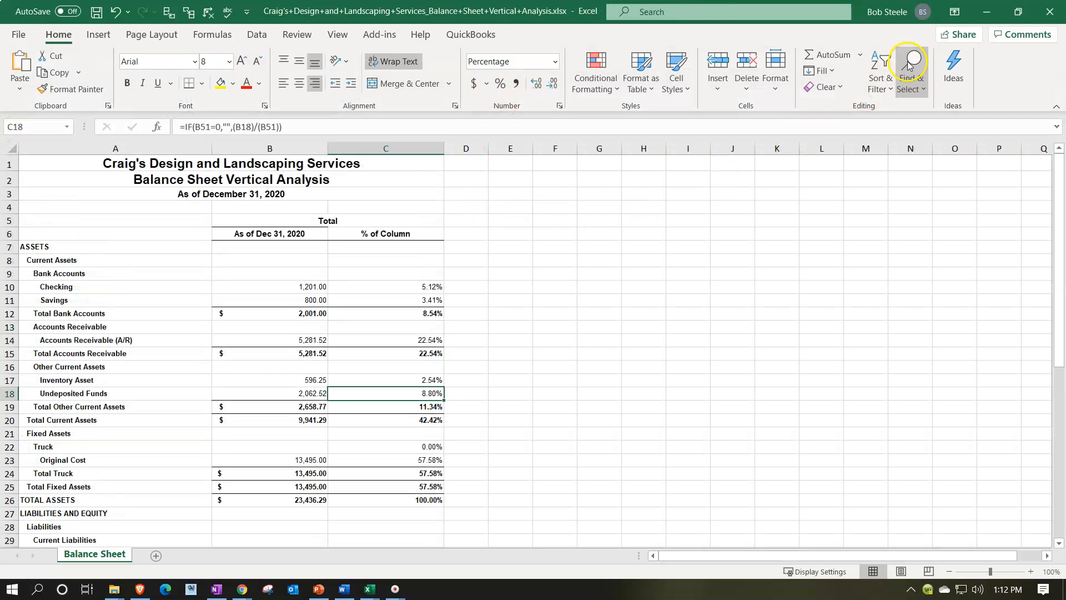
- Minimize the vertical analysis workbook and close the exported Comparative Balance Sheet workbook without saving its changes
click(986, 12)
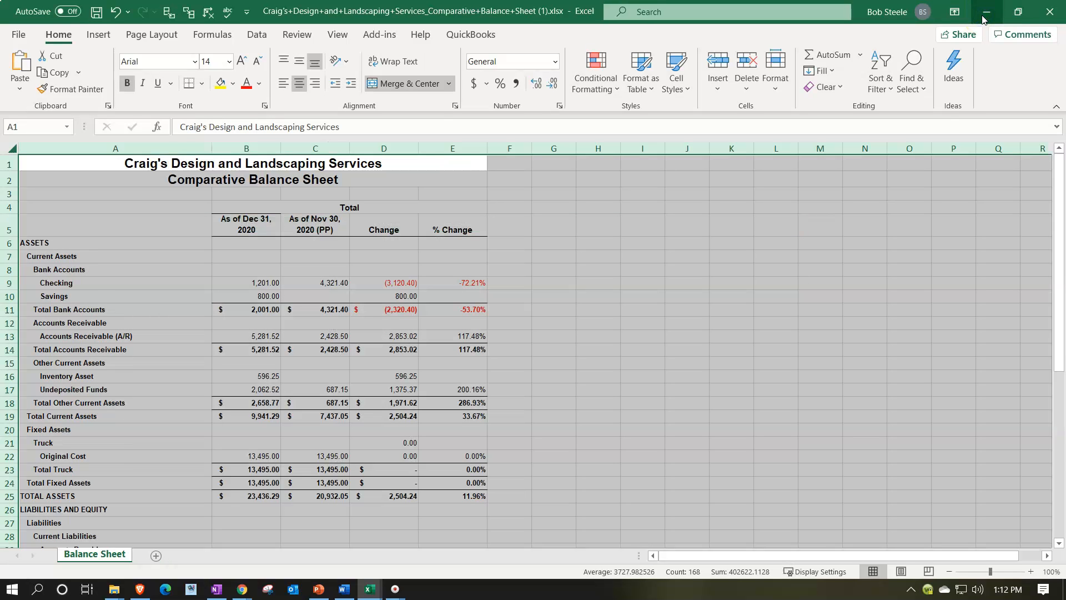
click(1049, 12)
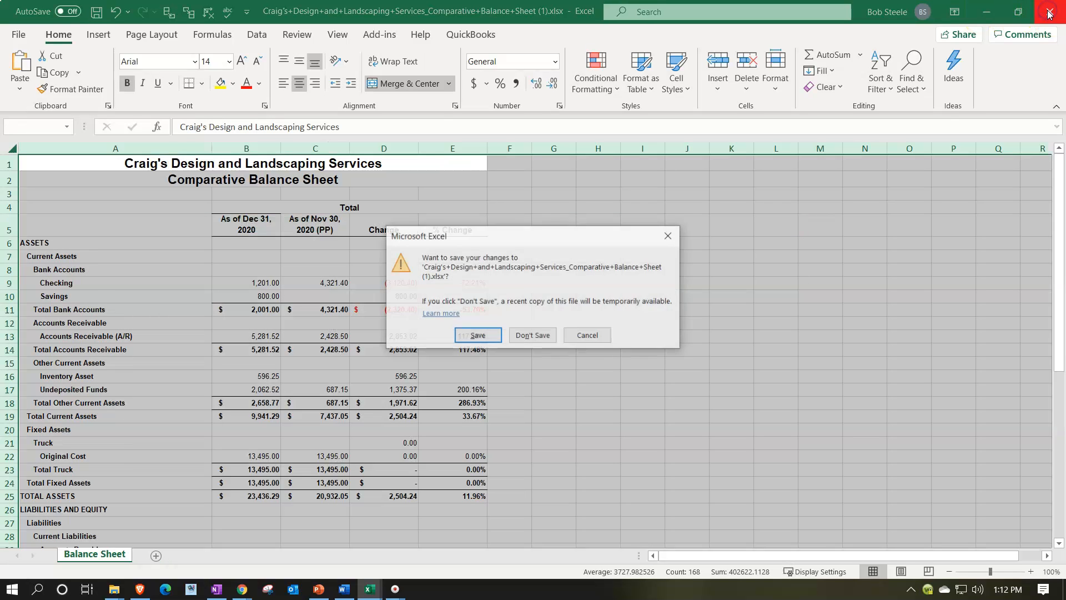
click(534, 337)
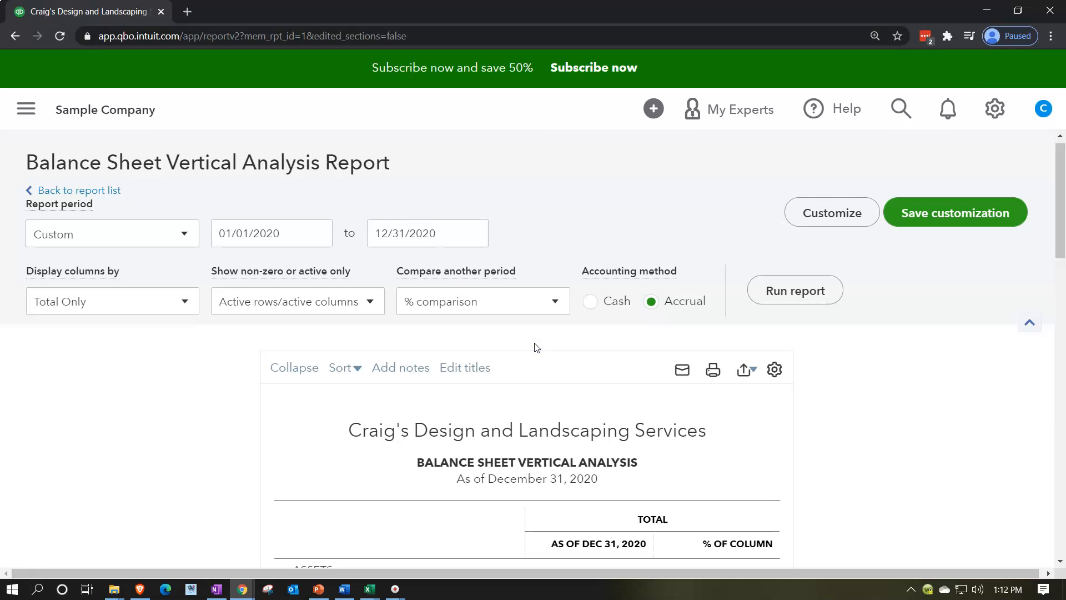
- Minimize the browser and open Financial Stmt.xlsx from the Part One Navigation folder in File Explorer
click(986, 12)
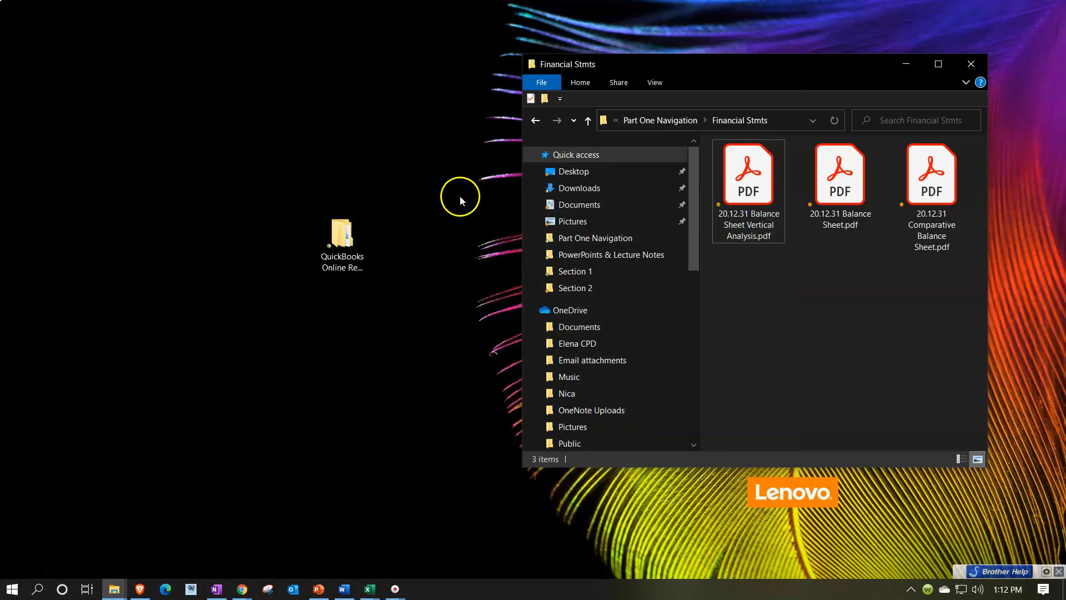
click(655, 122)
click(929, 188)
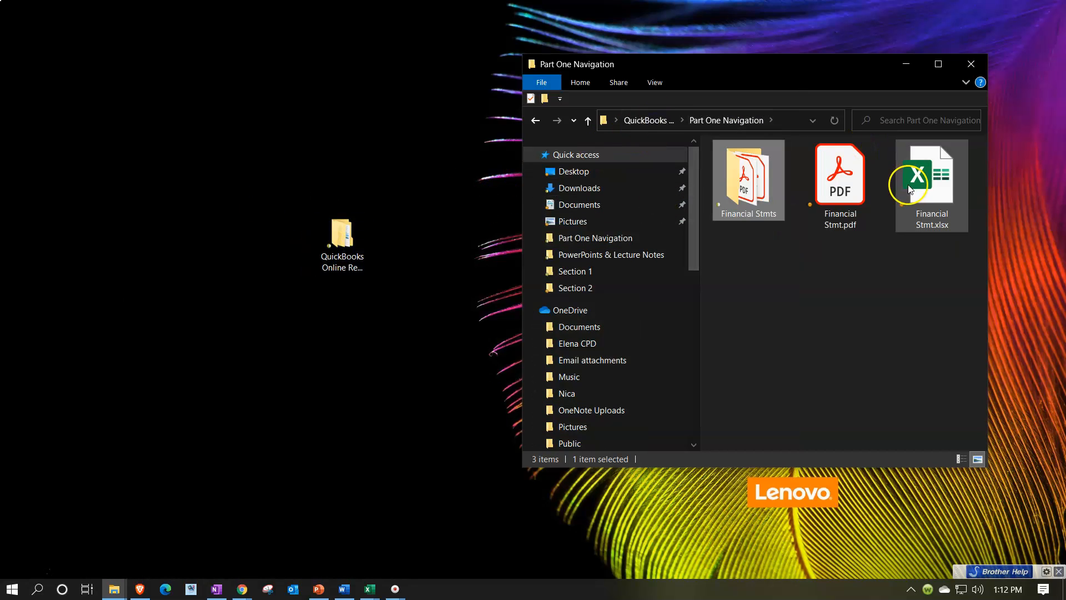
double_click(935, 176)
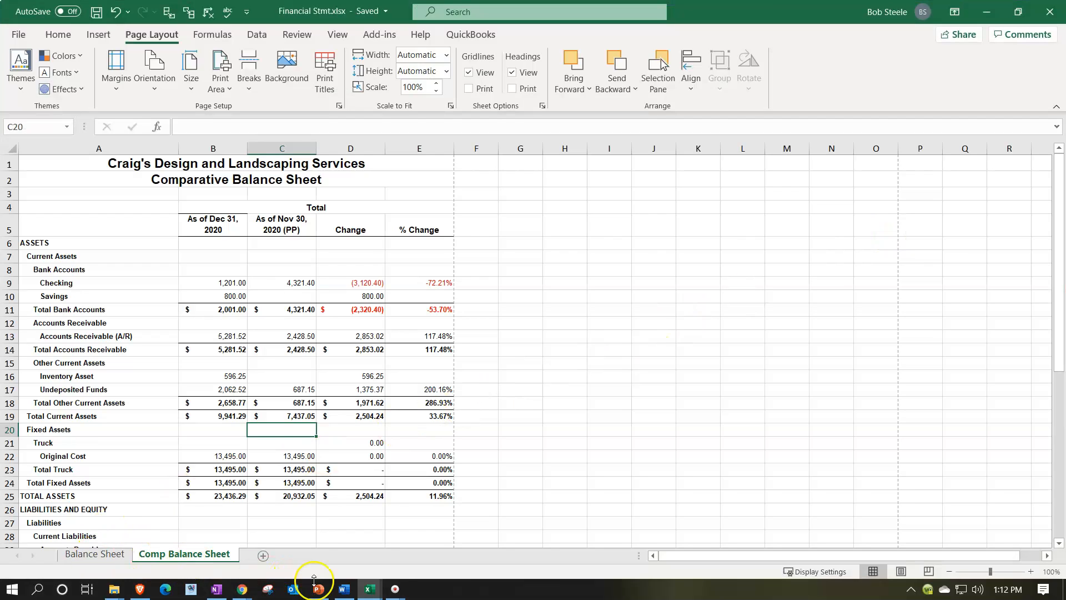
mouse_move(373, 593)
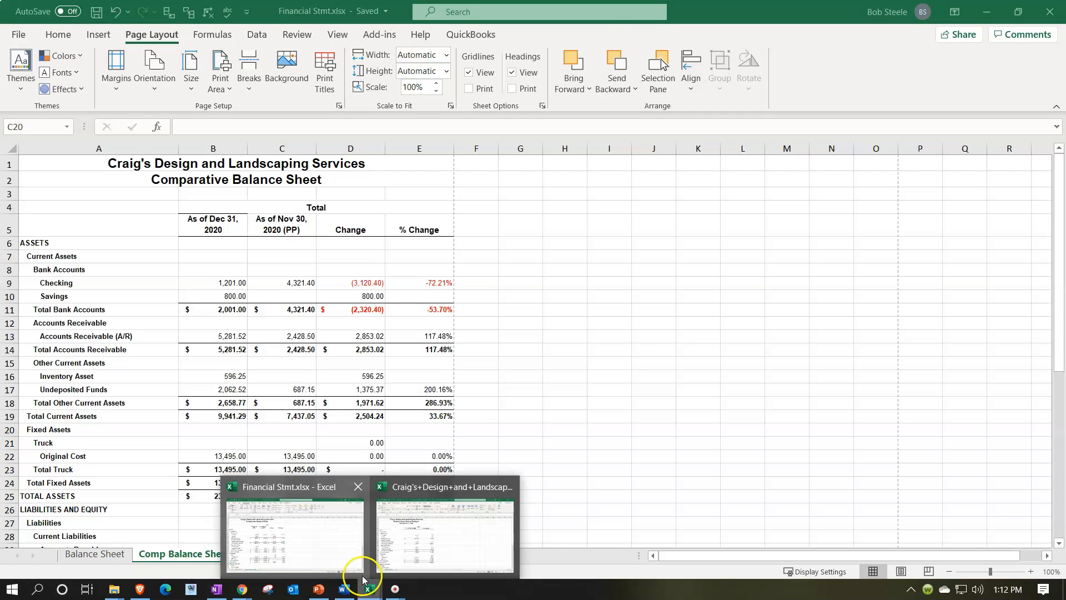
click(448, 532)
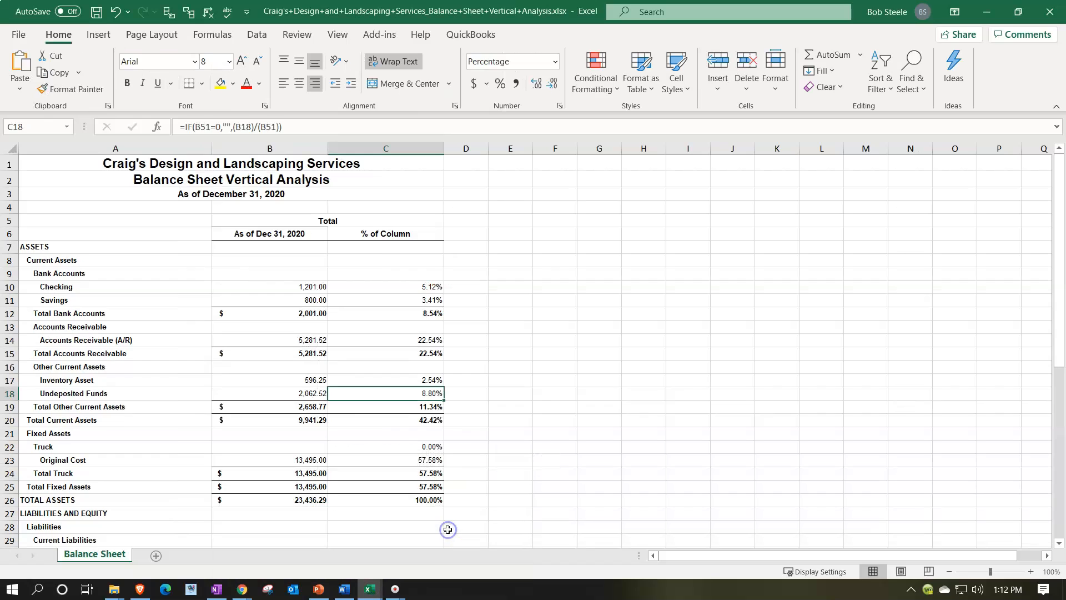
key(Left)
key(Up)
key(Up)
key(Up)
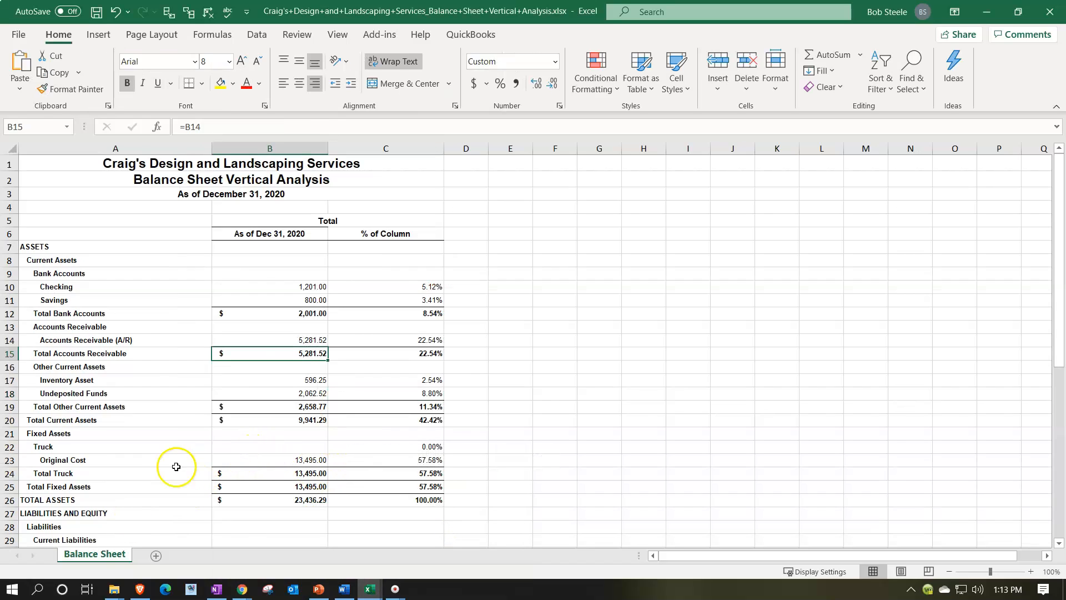
right_click(112, 555)
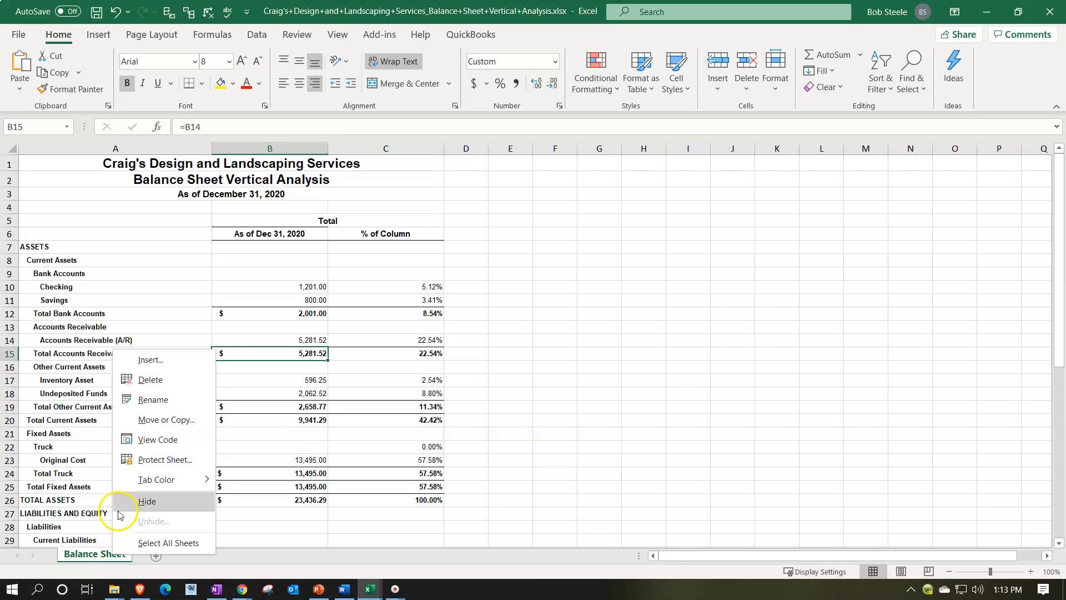
click(166, 421)
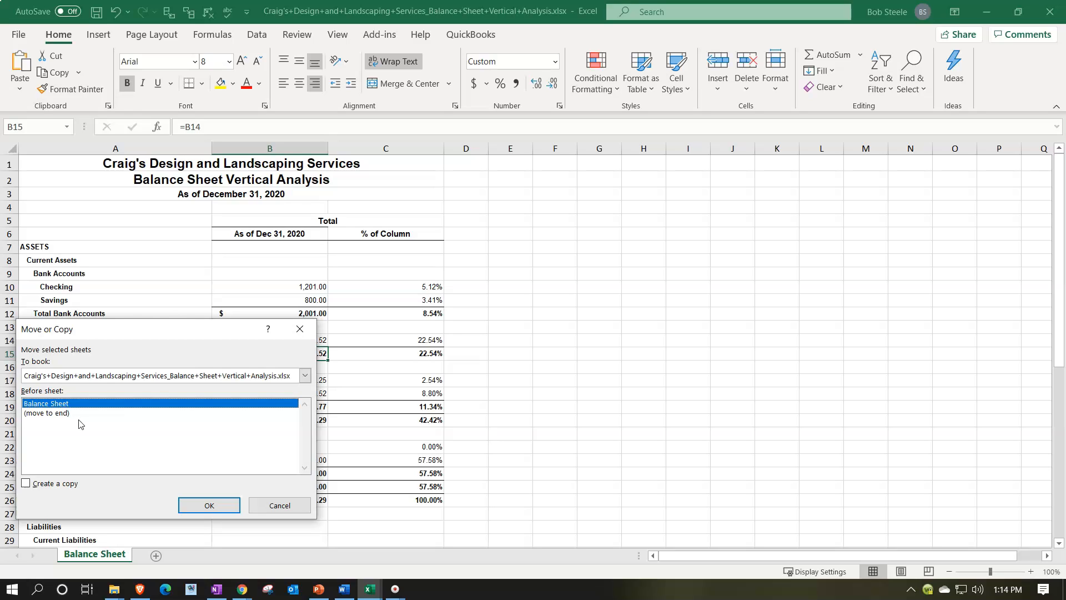
click(296, 327)
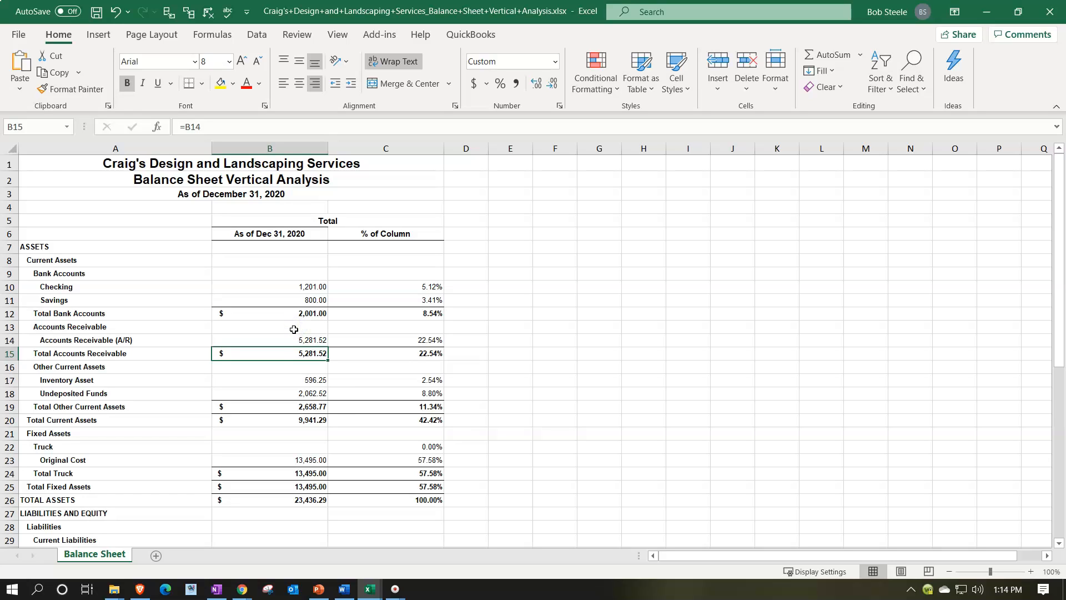
- Switch to the Financial Stmt.xlsx workbook and add a new worksheet after Comp Balance Sheet
click(368, 590)
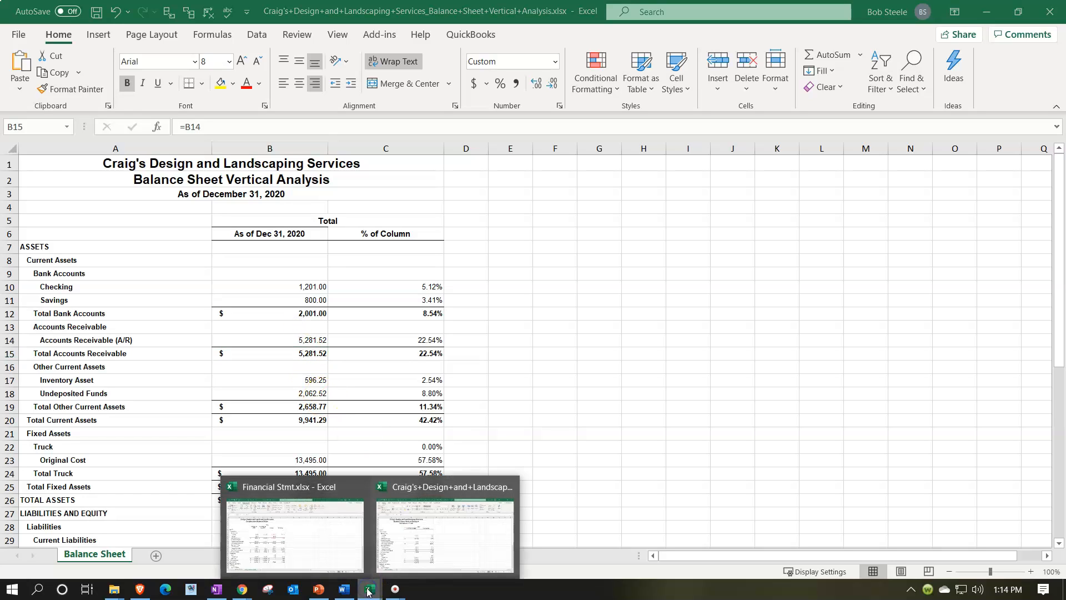
click(317, 537)
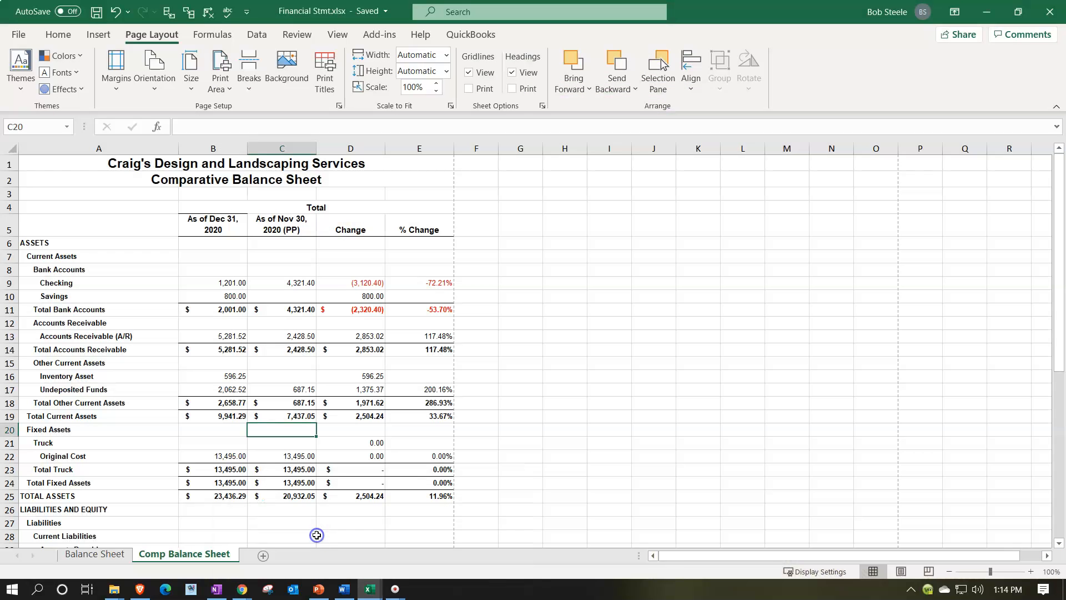
click(263, 557)
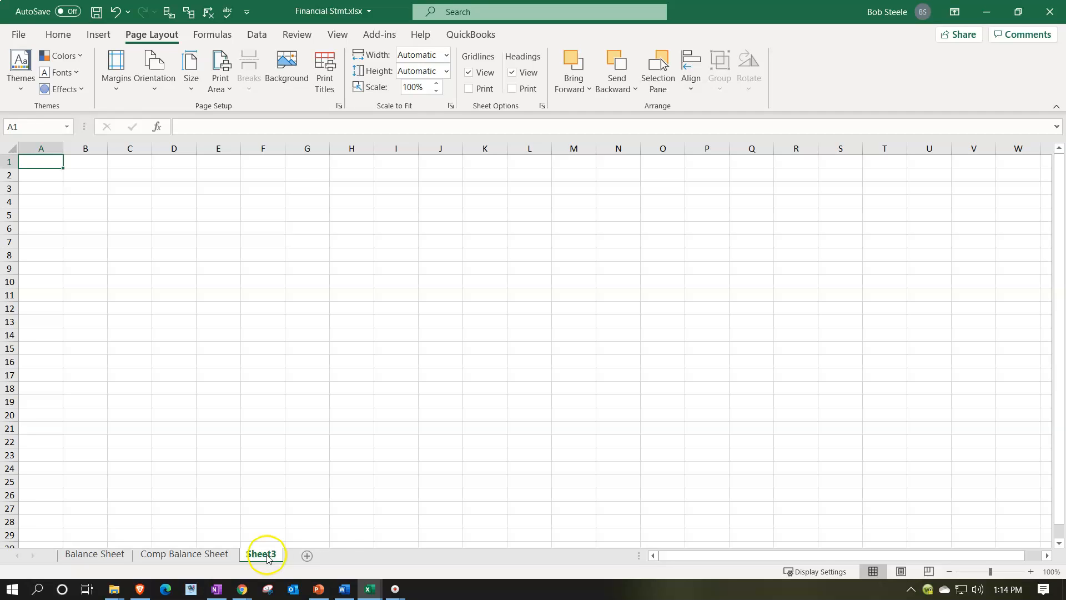
- Switch to the Balance Sheet Vertical Analysis workbook, copy its entire worksheet, and minimize it to return to Financial Stmt.xlsx
click(371, 588)
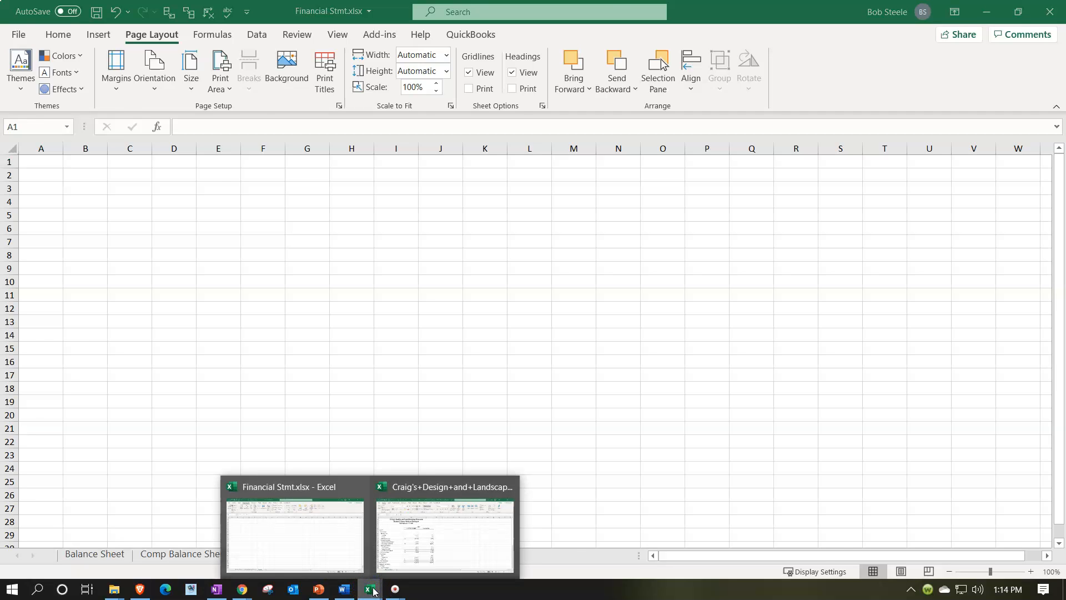
click(392, 552)
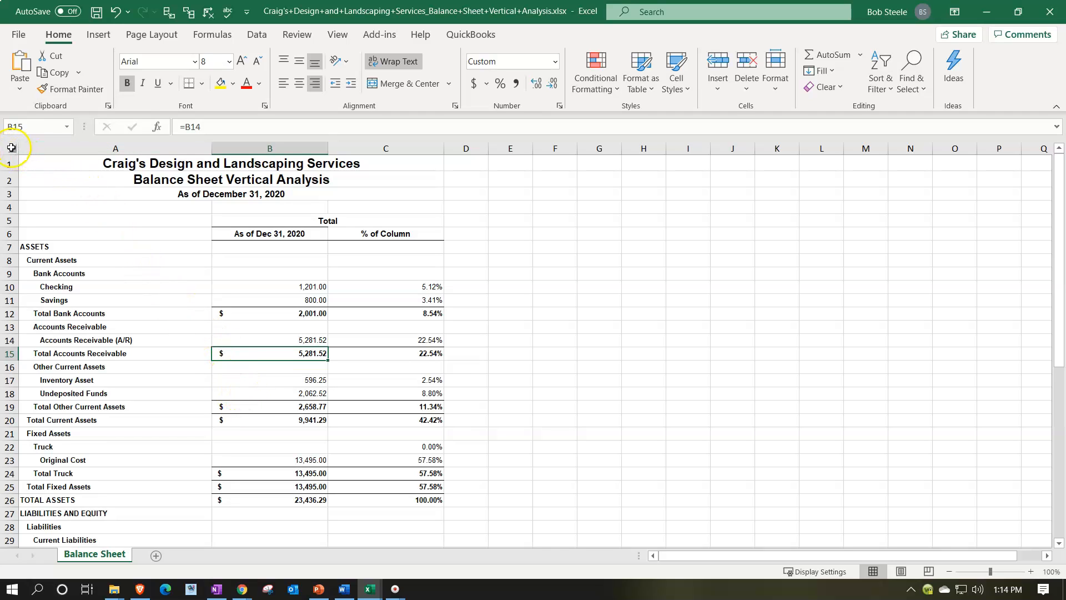
click(114, 238)
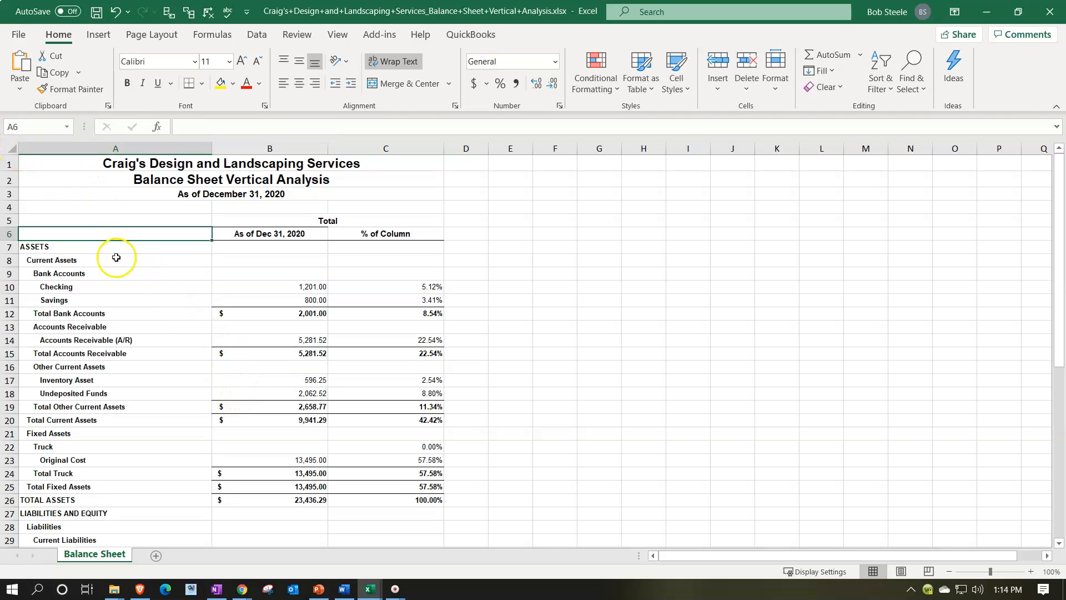
key(ctrl+a)
click(78, 184)
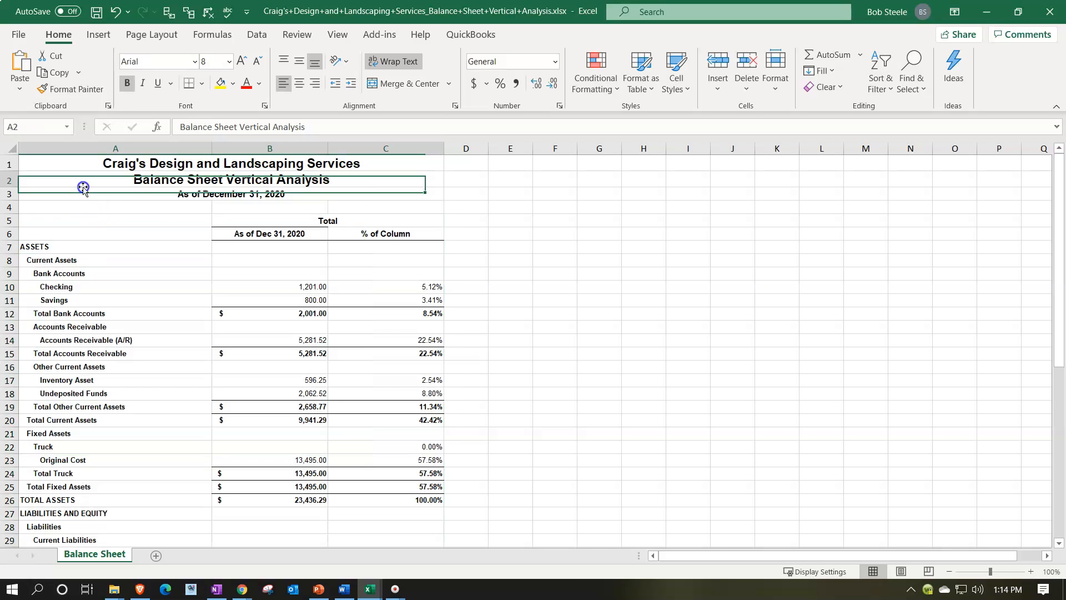
click(595, 302)
key(ctrl+a)
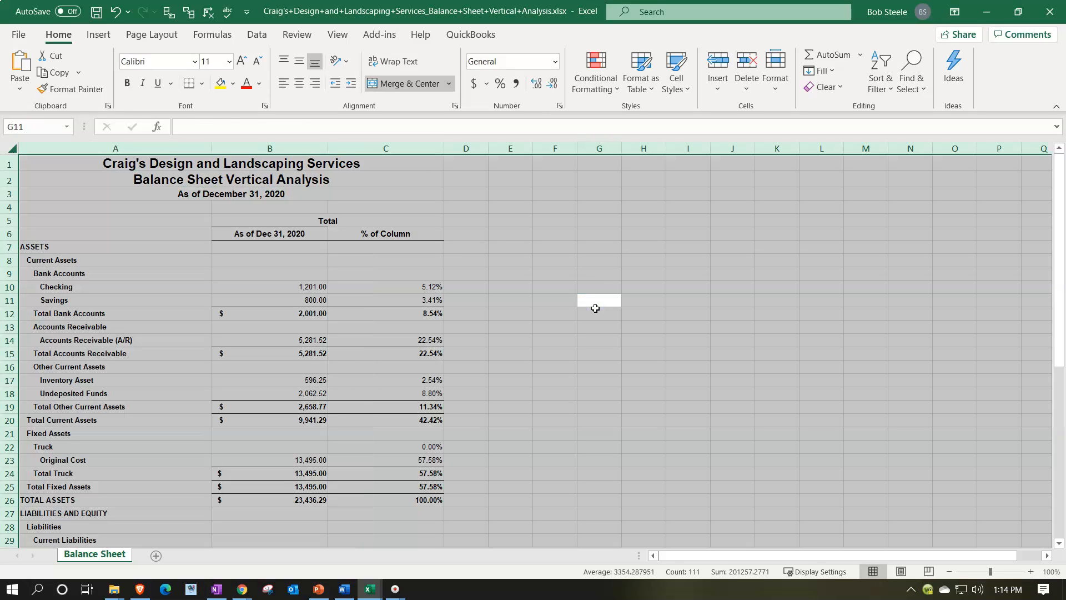
right_click(517, 209)
click(535, 234)
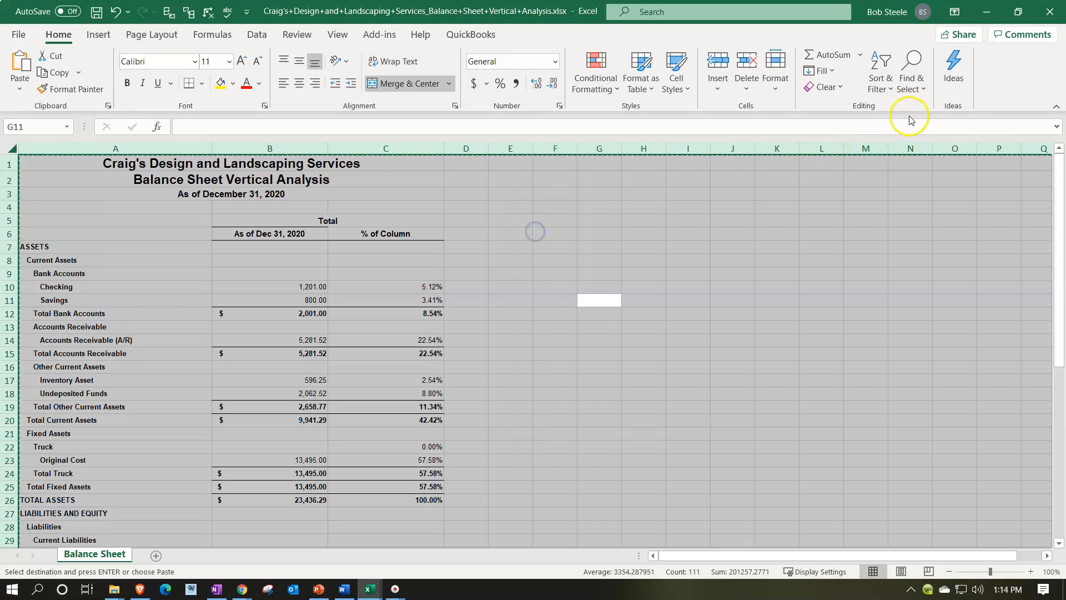
click(986, 12)
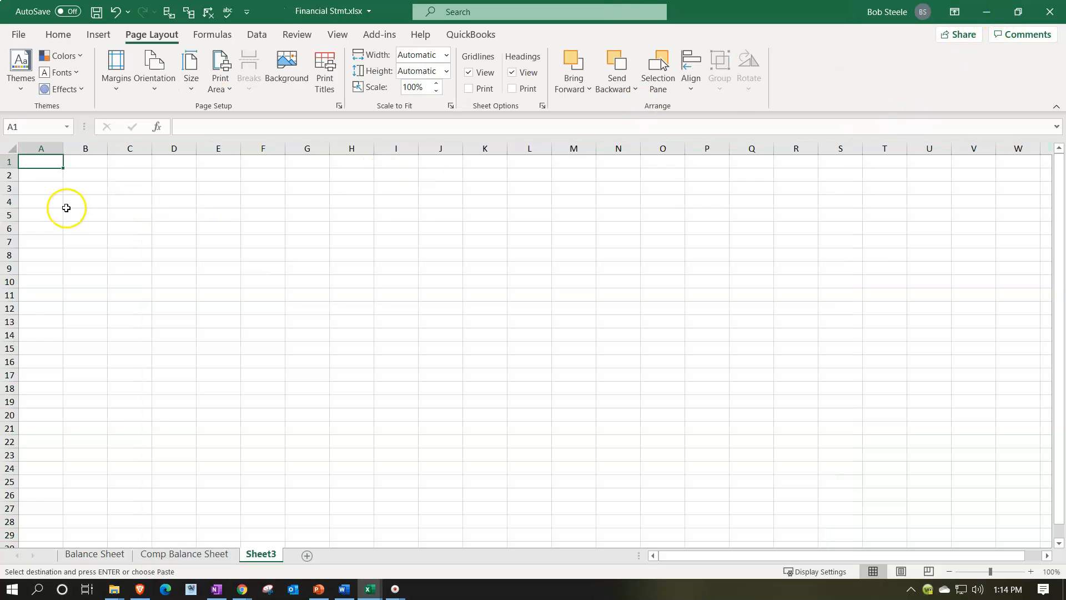
- Try to paste the copied worksheet into Sheet3 starting at cell B4
click(88, 203)
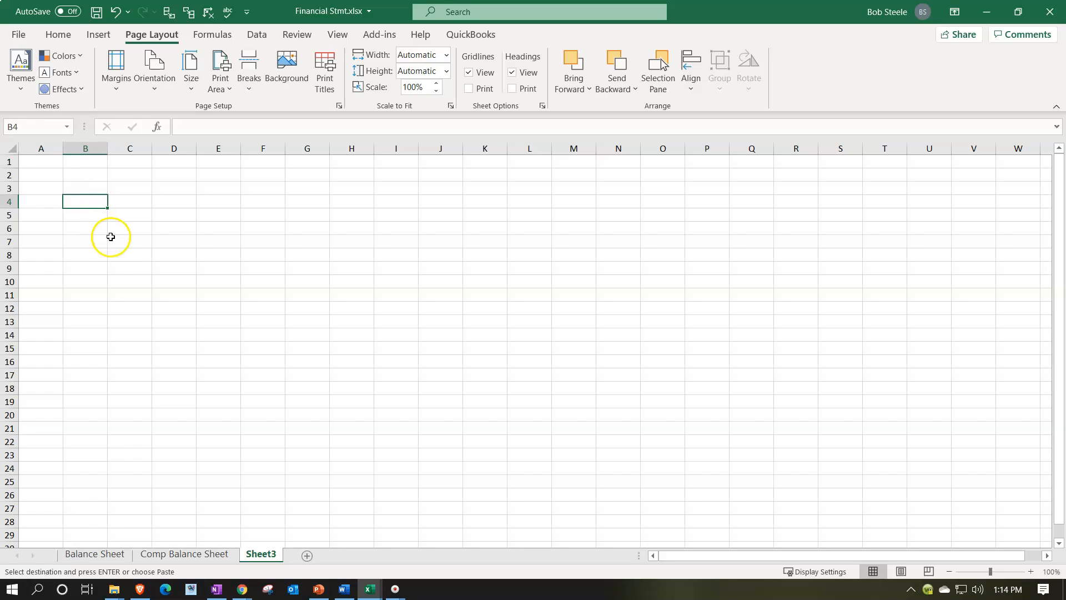
key(ctrl+v)
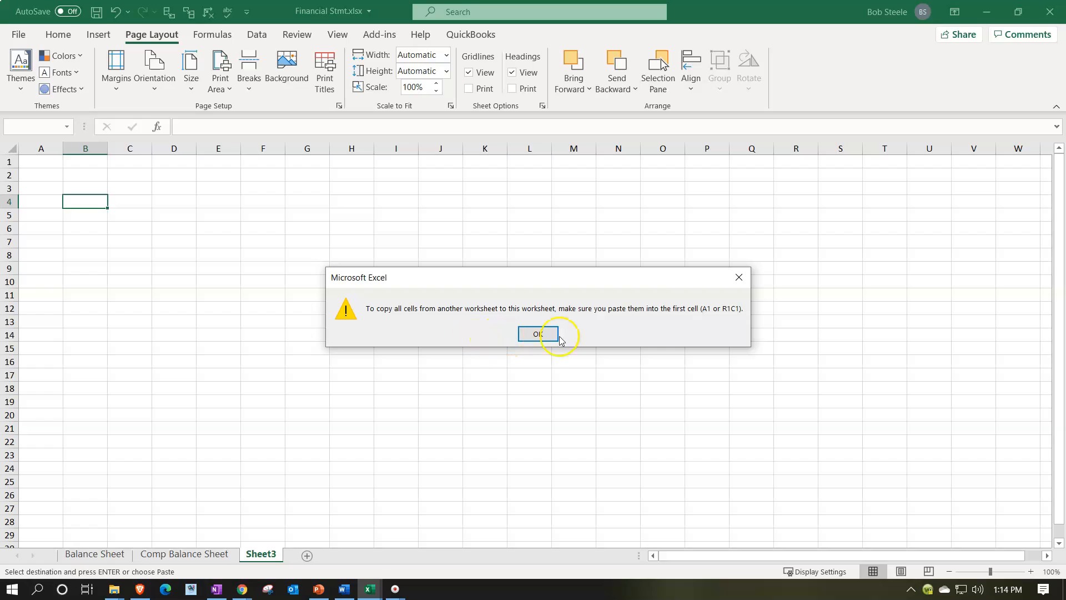
click(737, 279)
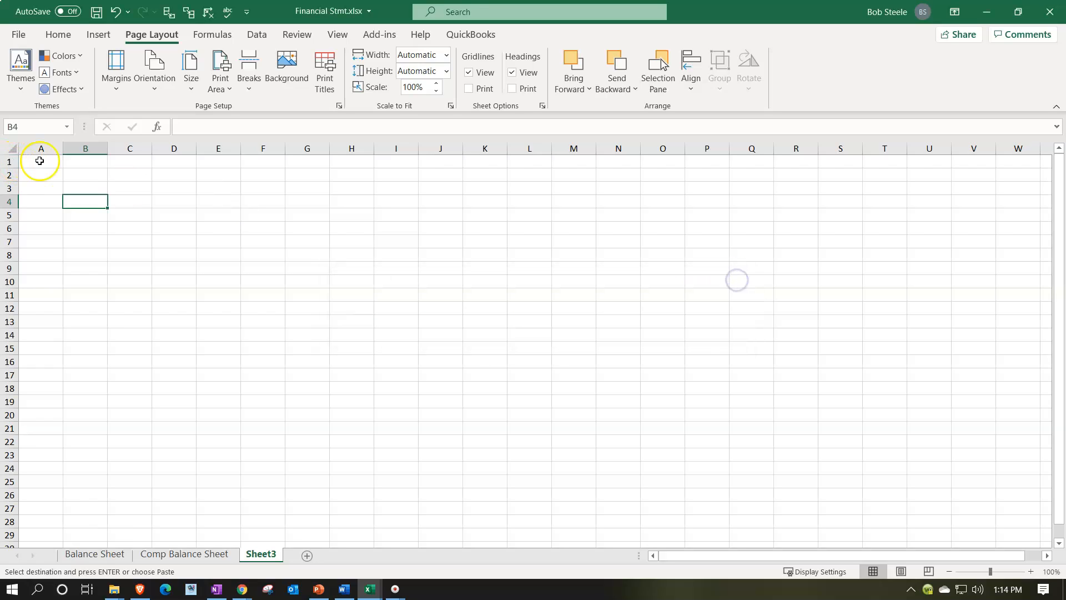
- Paste the copied vertical analysis worksheet into Sheet3 starting at cell A1, keeping its formatting
click(15, 150)
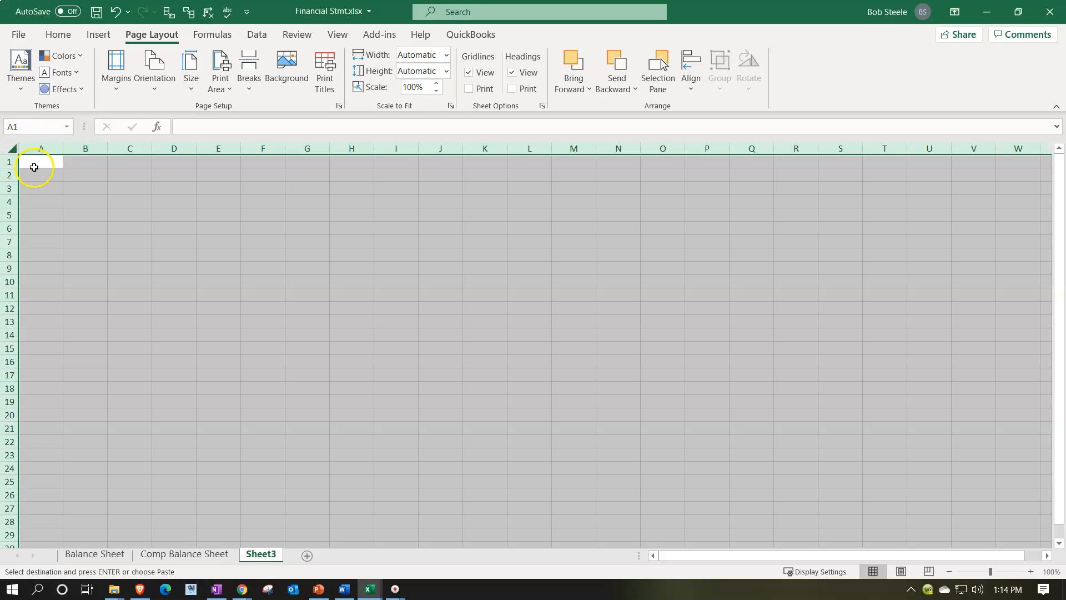
click(37, 164)
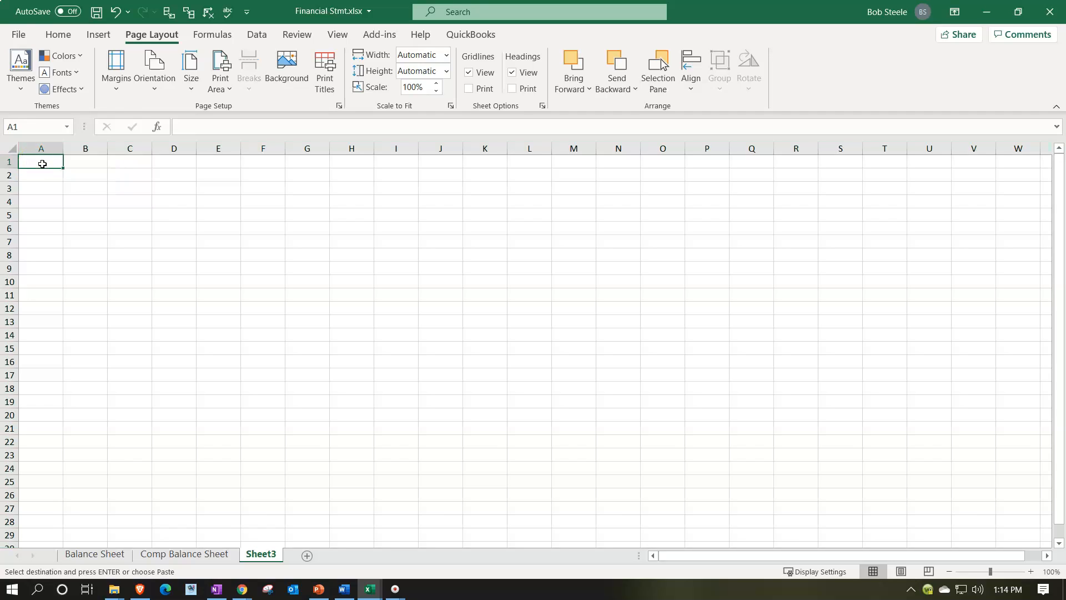
right_click(43, 164)
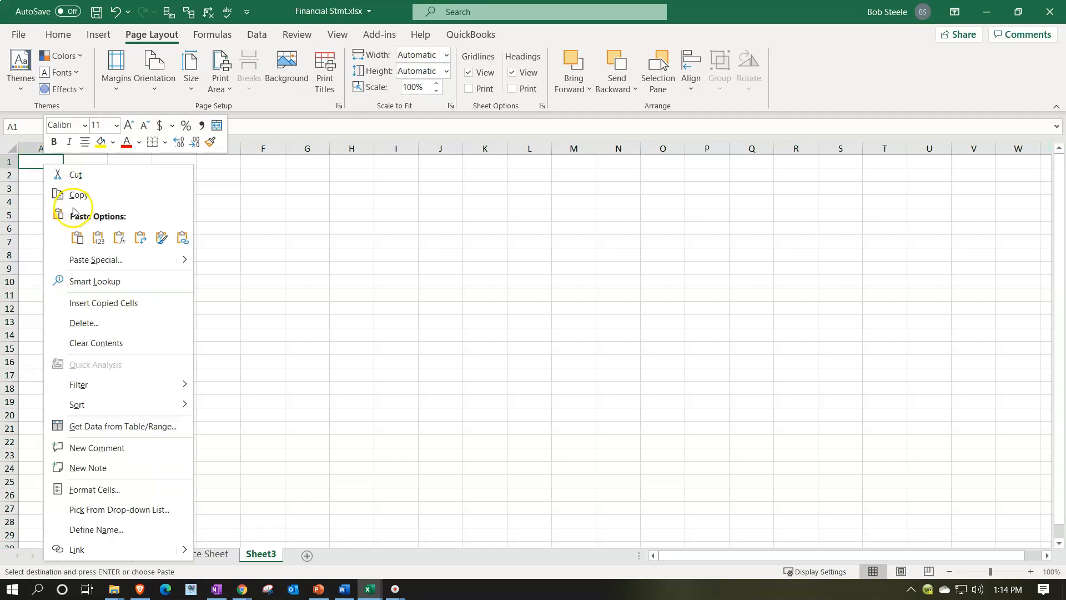
click(78, 237)
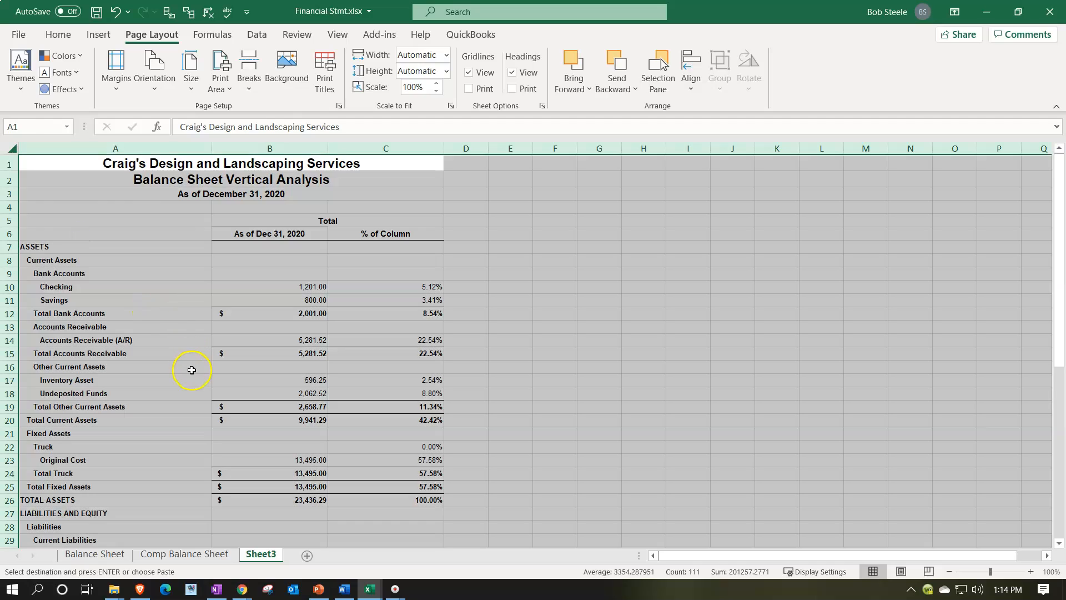
- Rename Sheet3 as BS Vert Ana
double_click(261, 554)
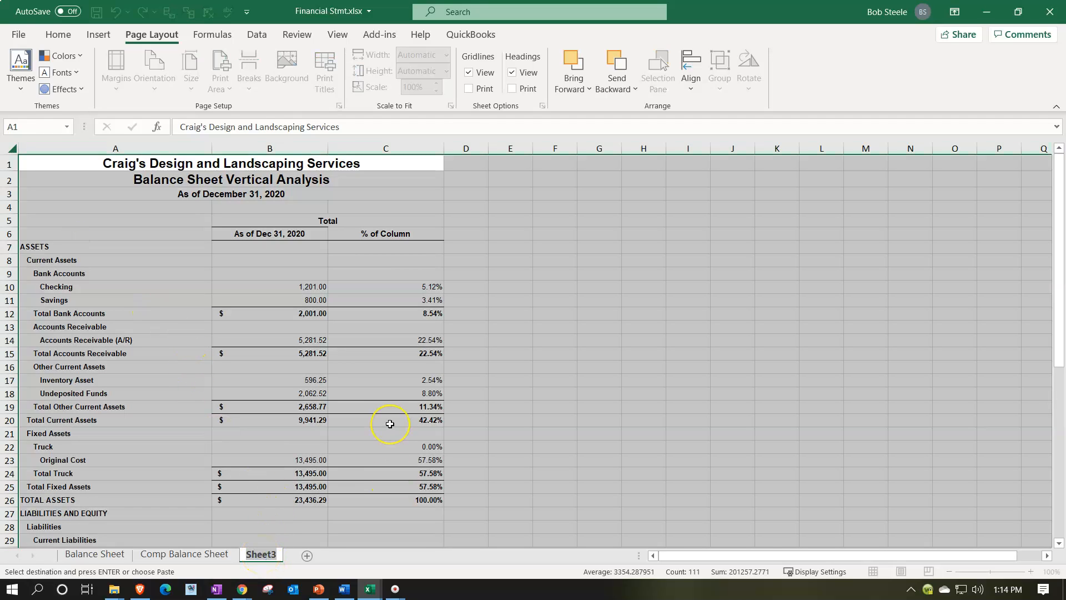
text(BS Vert Ana)
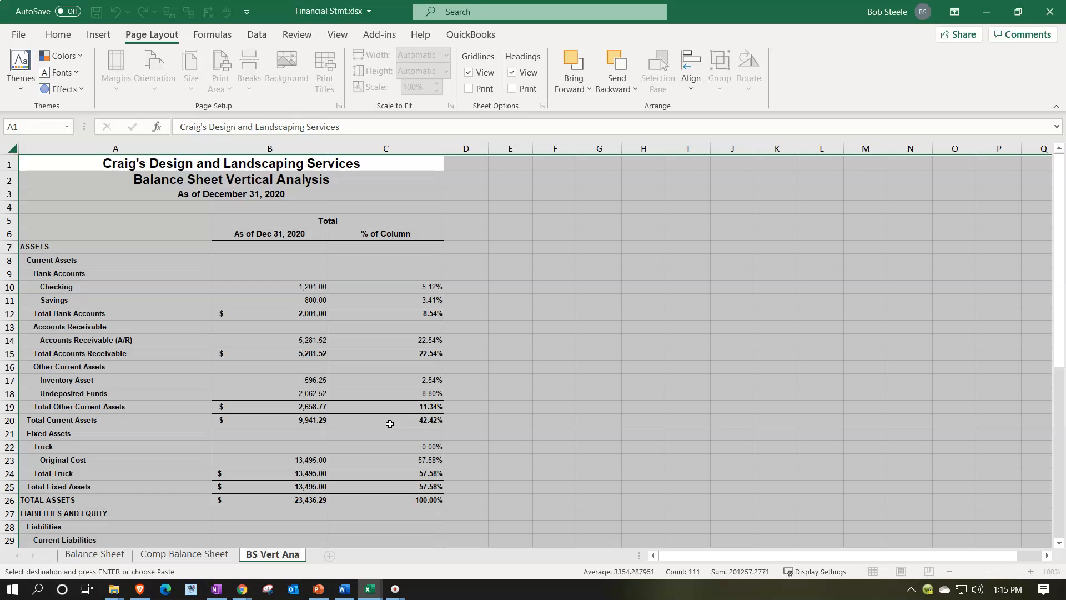
click(390, 424)
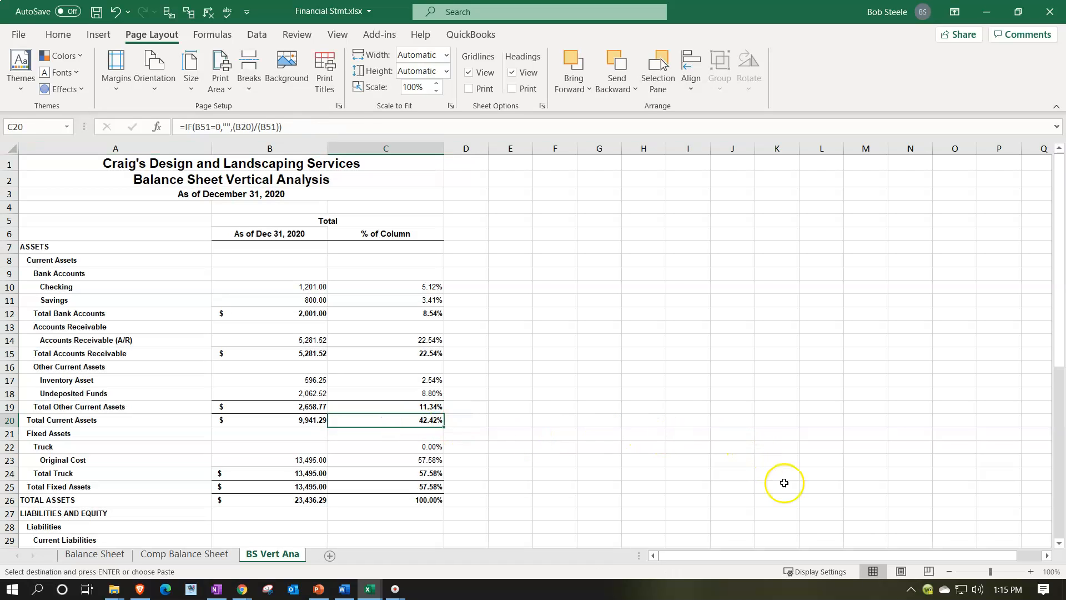
- Check the sheet's page breaks in Page Layout view, return to Normal view, and save the workbook
click(902, 571)
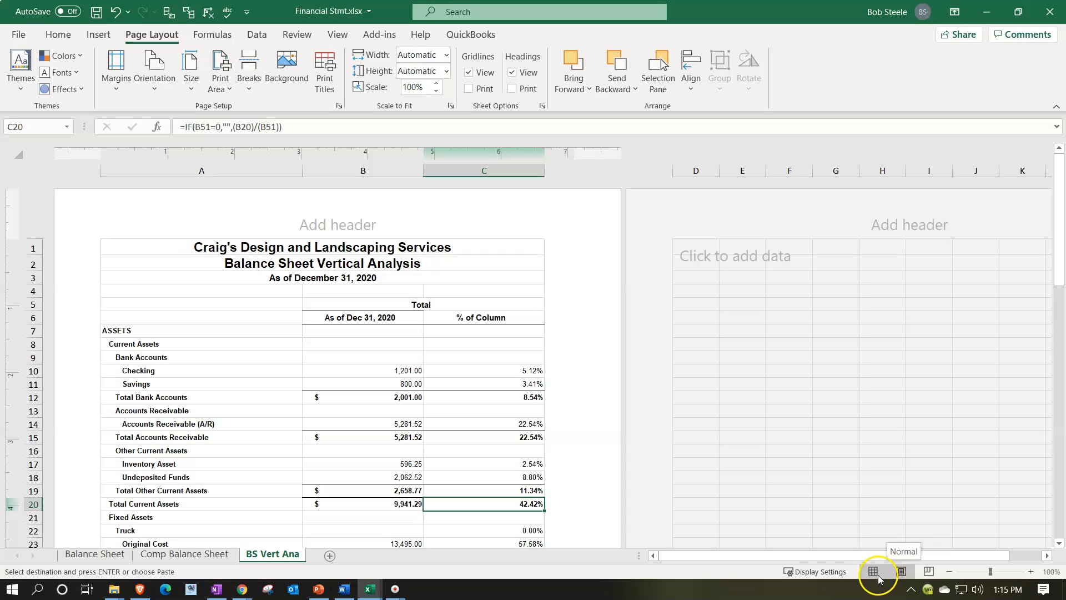
click(876, 575)
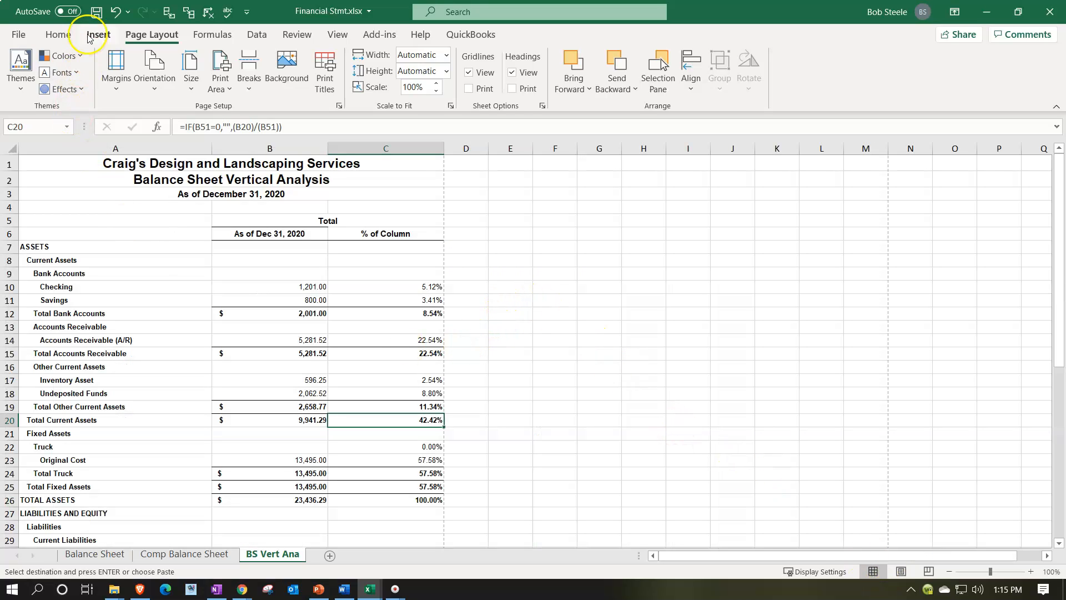
click(96, 11)
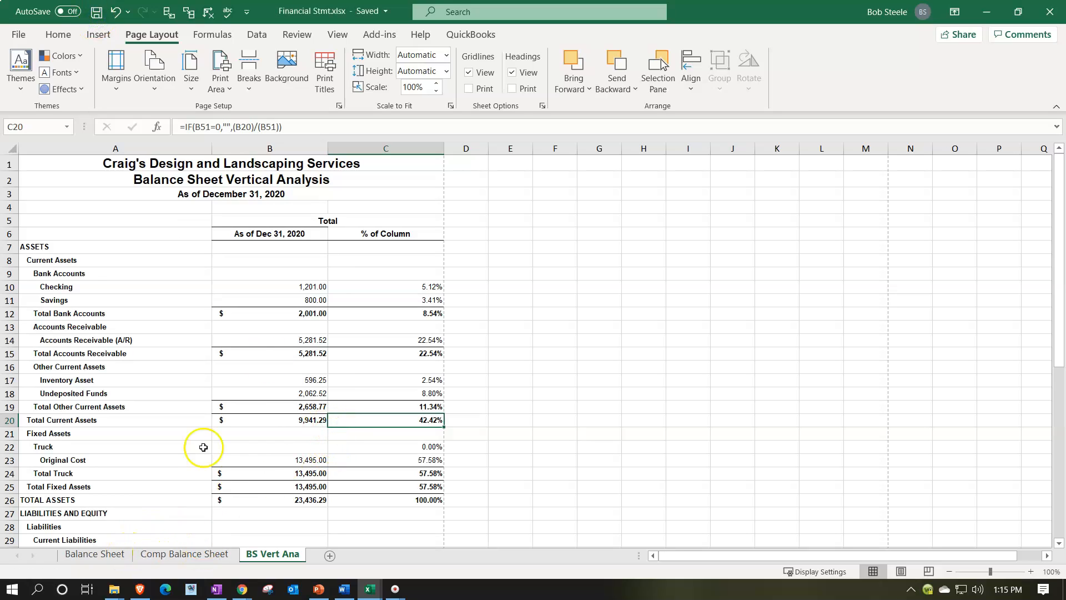
- Set up printing with CutePDF Writer for the entire workbook and look through all pages of the print preview
click(12, 38)
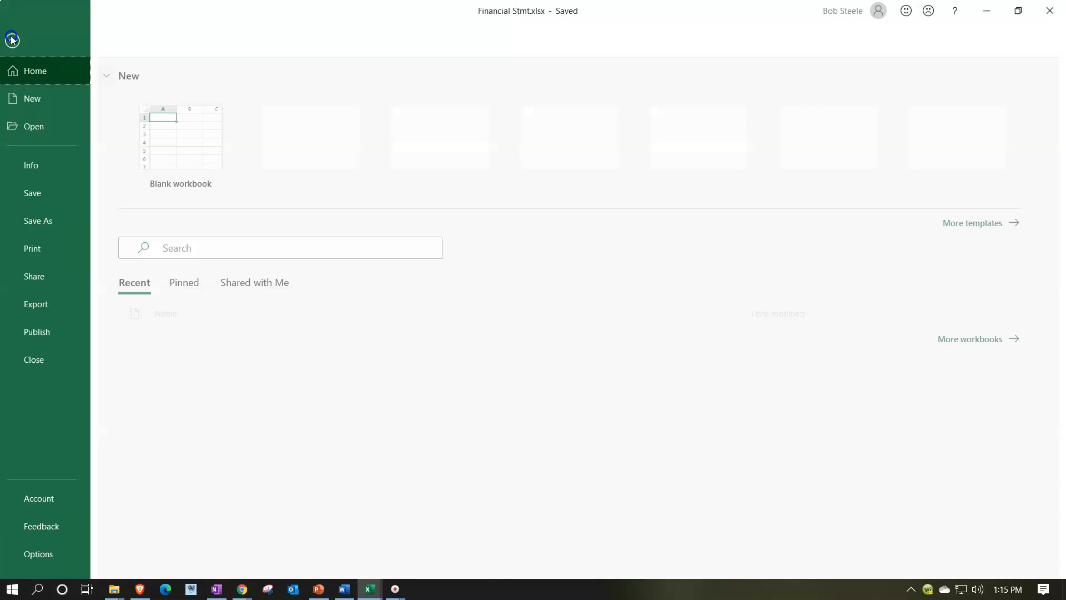
click(46, 256)
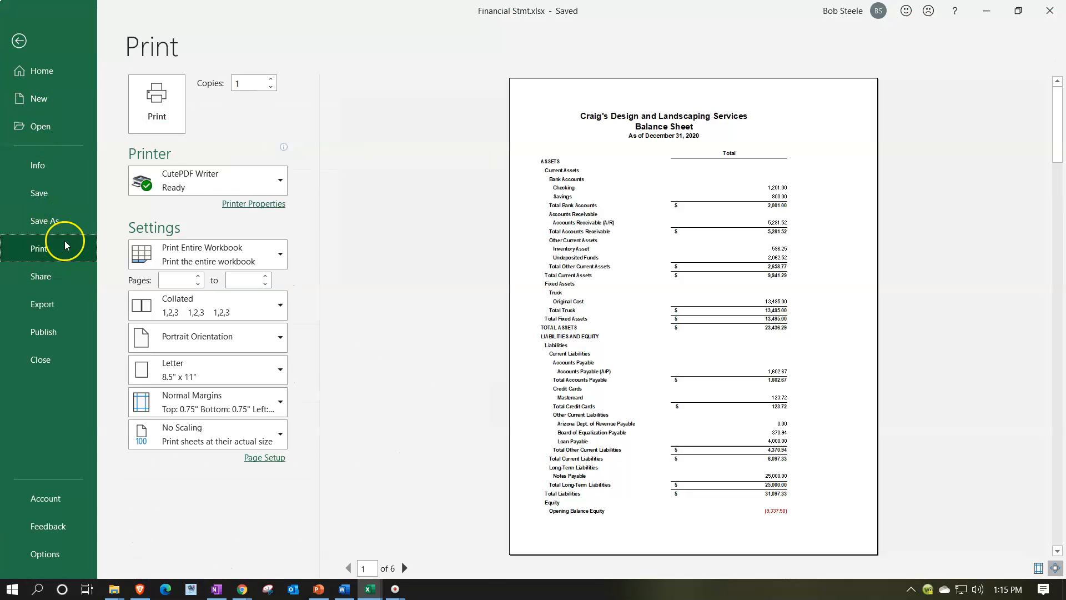
click(256, 179)
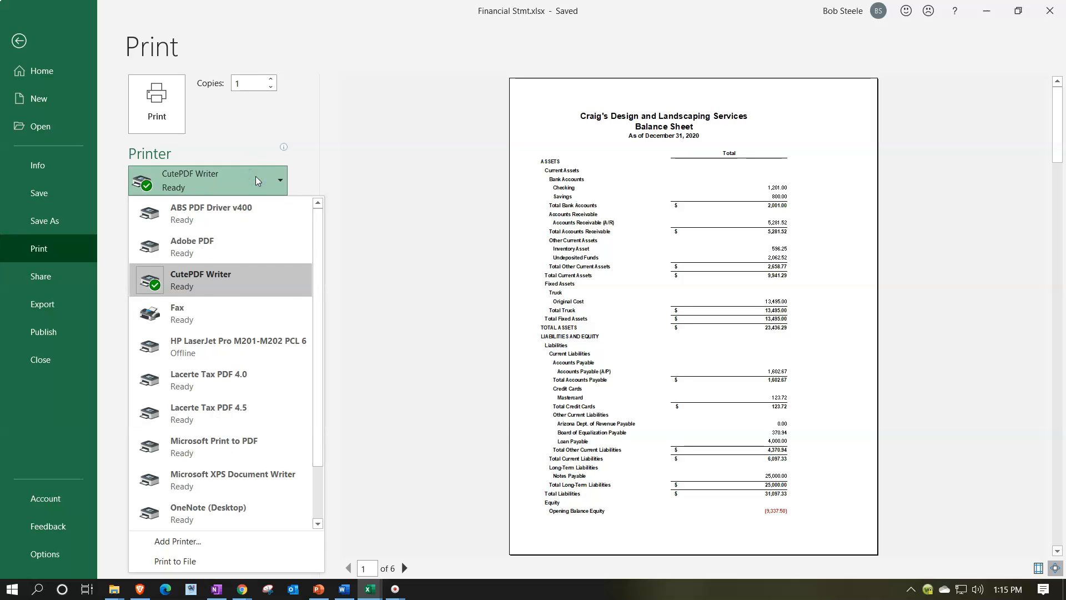
click(256, 179)
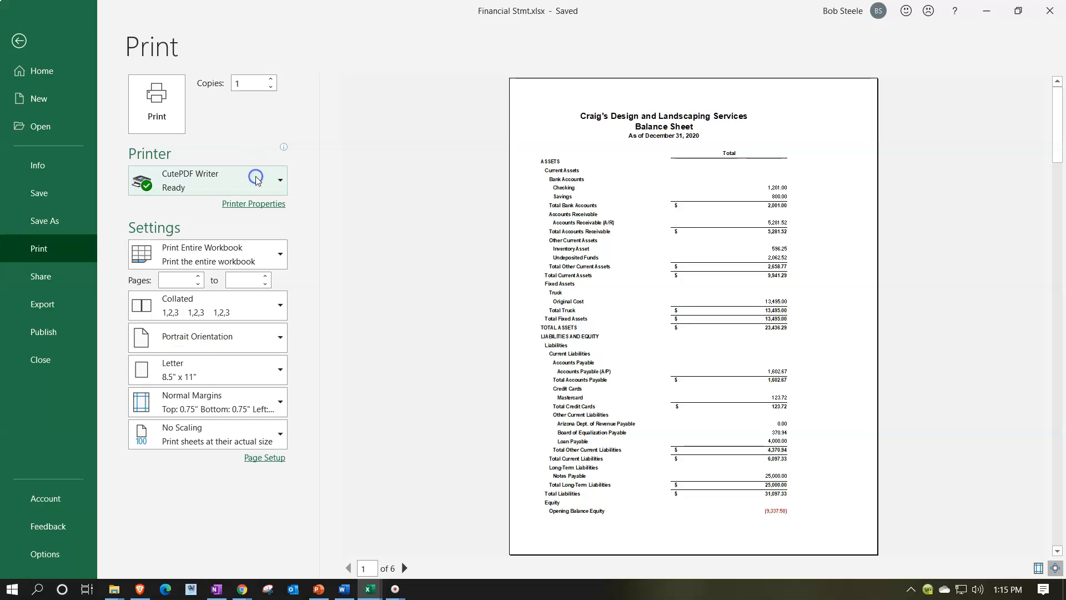
click(240, 251)
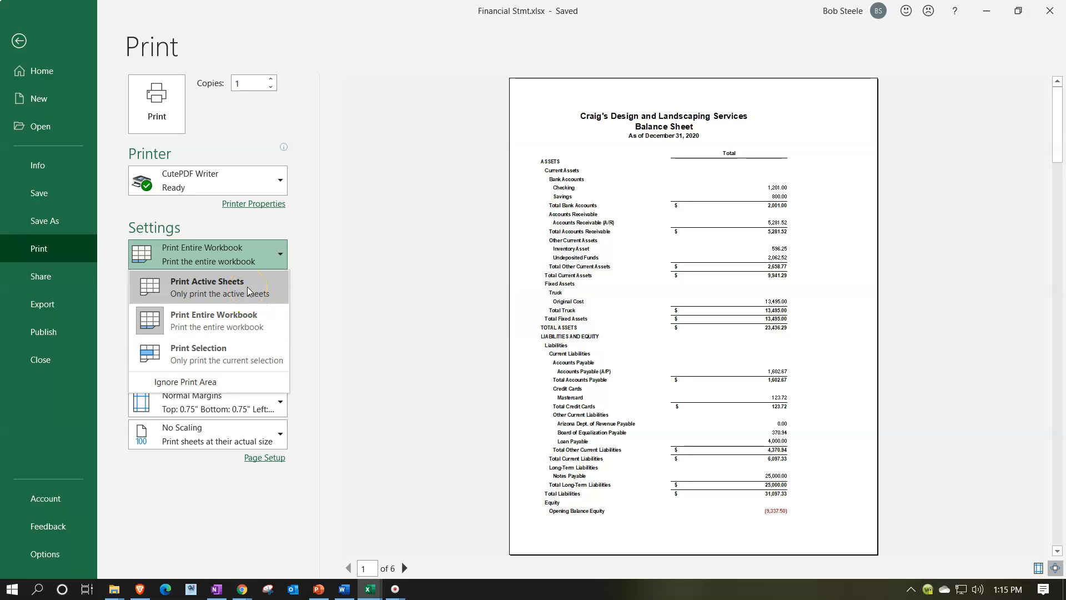
click(248, 318)
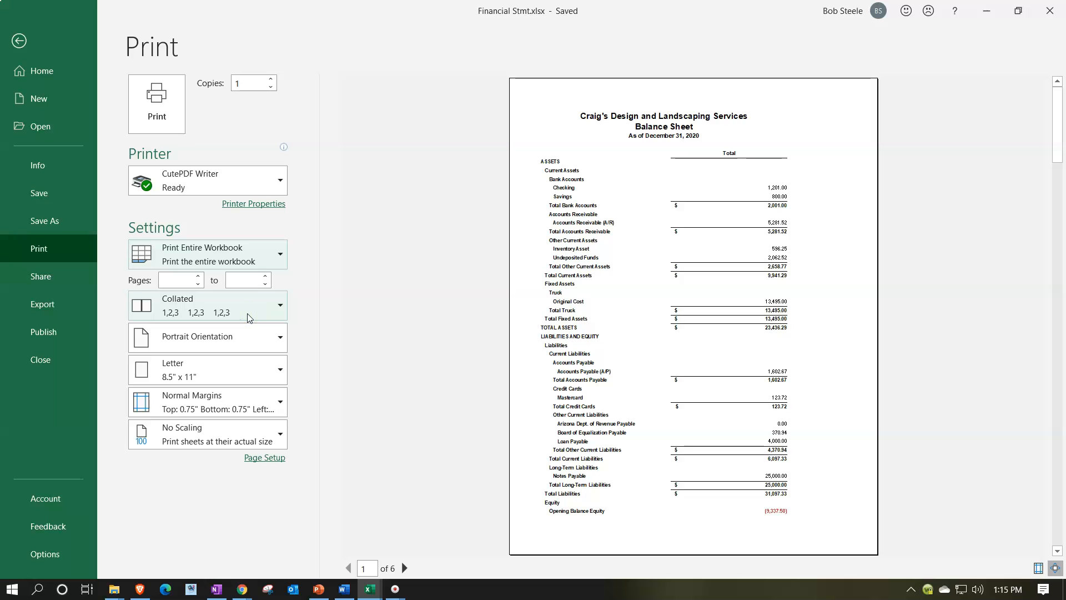
scroll(543, 289, down, 2)
scroll(544, 292, down, 3)
scroll(543, 289, down, 1)
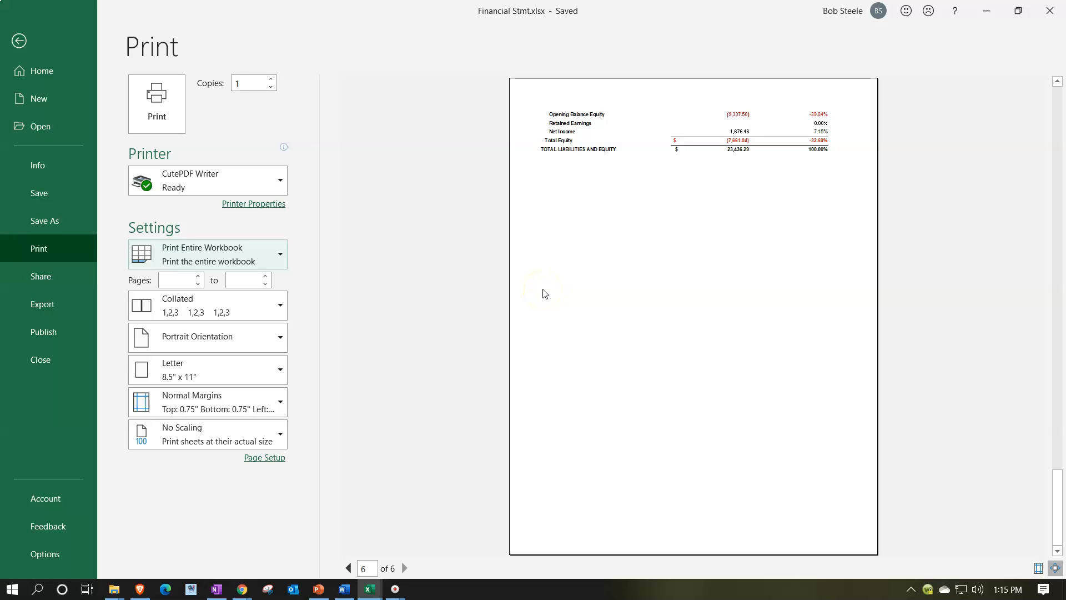
- Print the workbook to PDF in the Part One Navigation folder, replacing the existing Financial Stmt.pdf
click(158, 99)
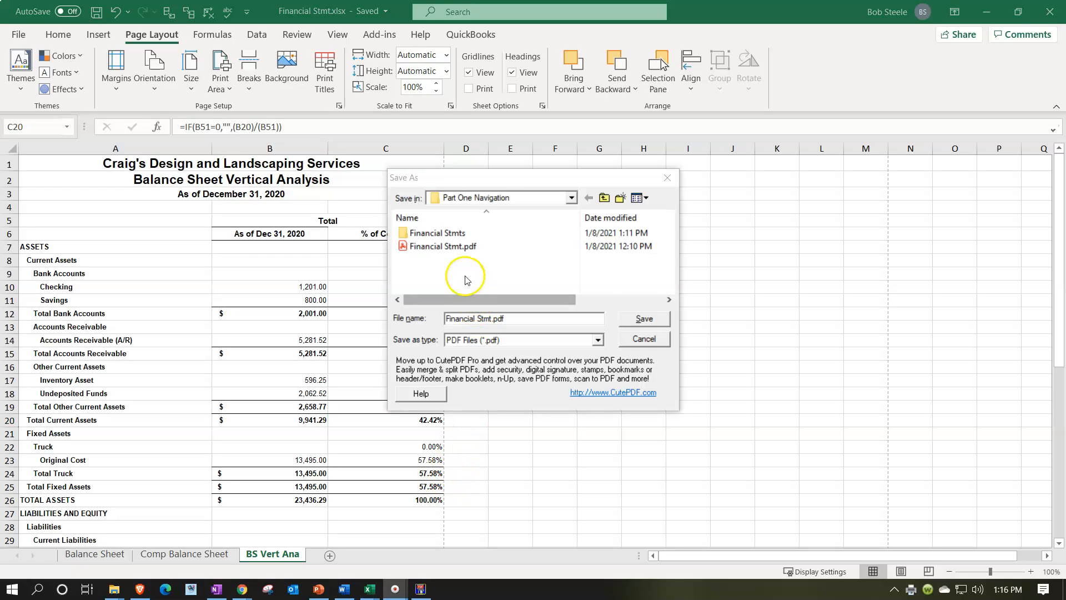
click(418, 251)
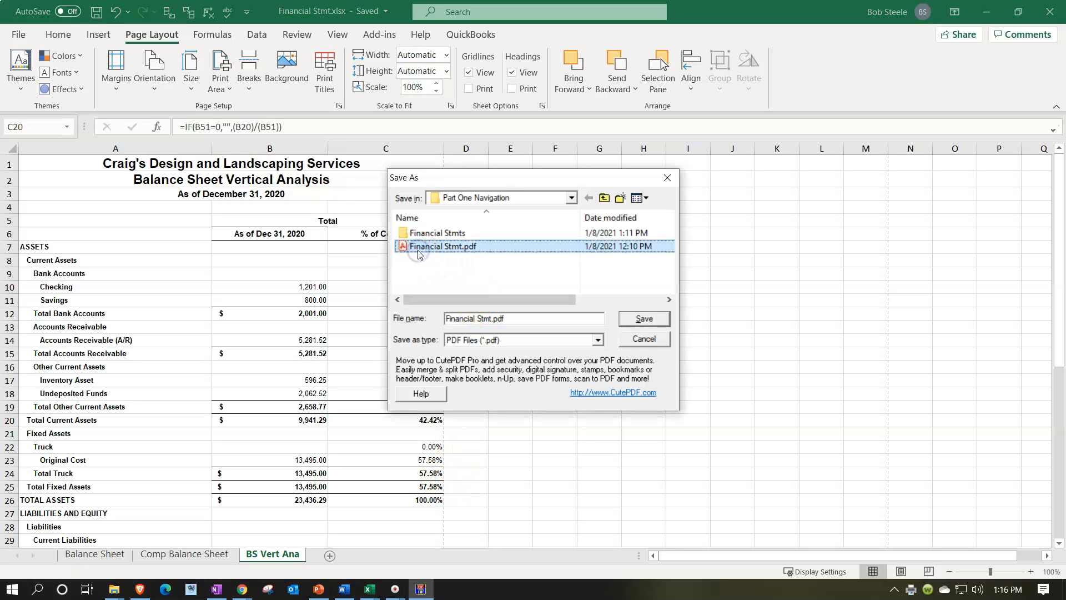
double_click(417, 250)
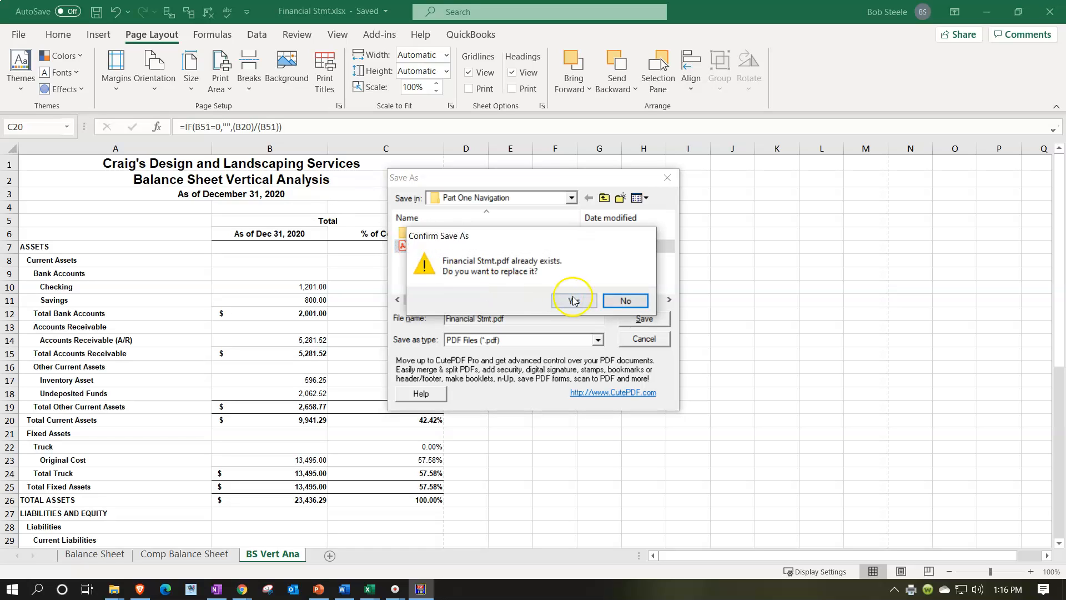
click(581, 298)
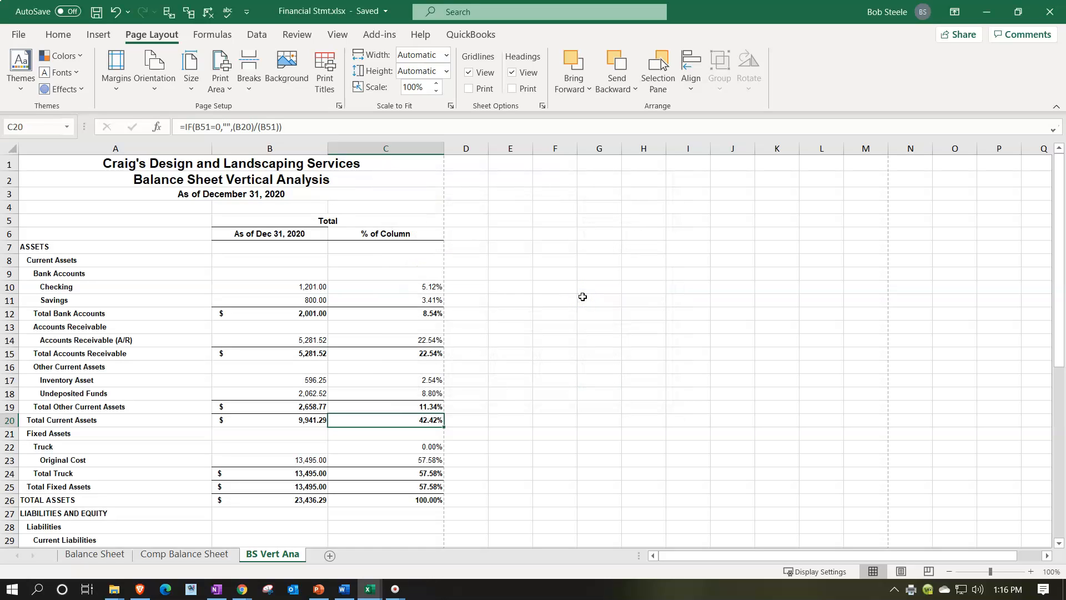
- Close the Financial Stmt.xlsx workbook and open Financial Stmt.pdf from the maximized Part One Navigation folder
click(1047, 10)
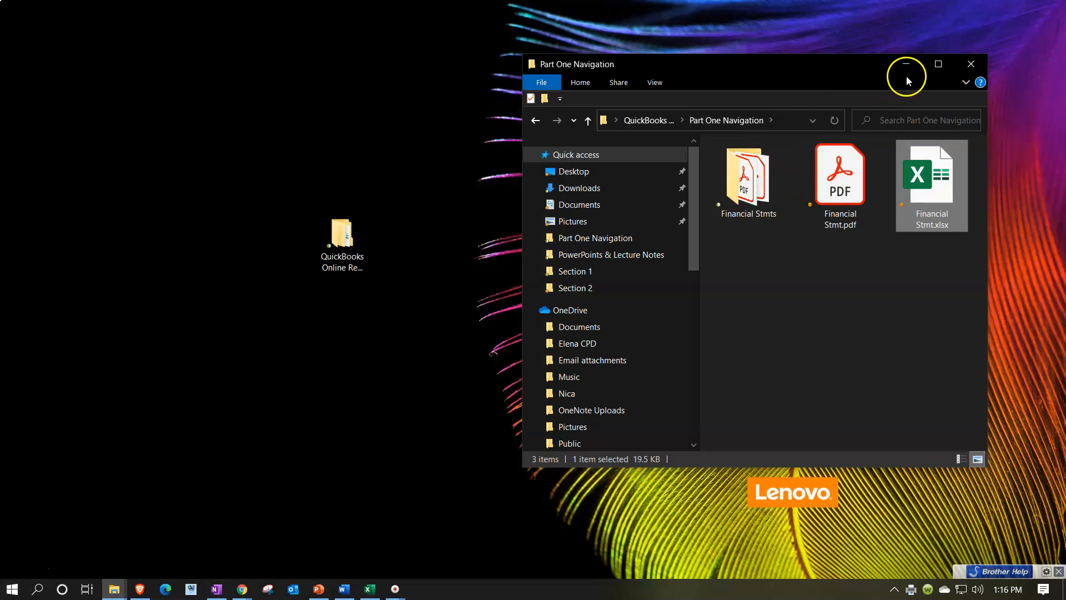
click(934, 66)
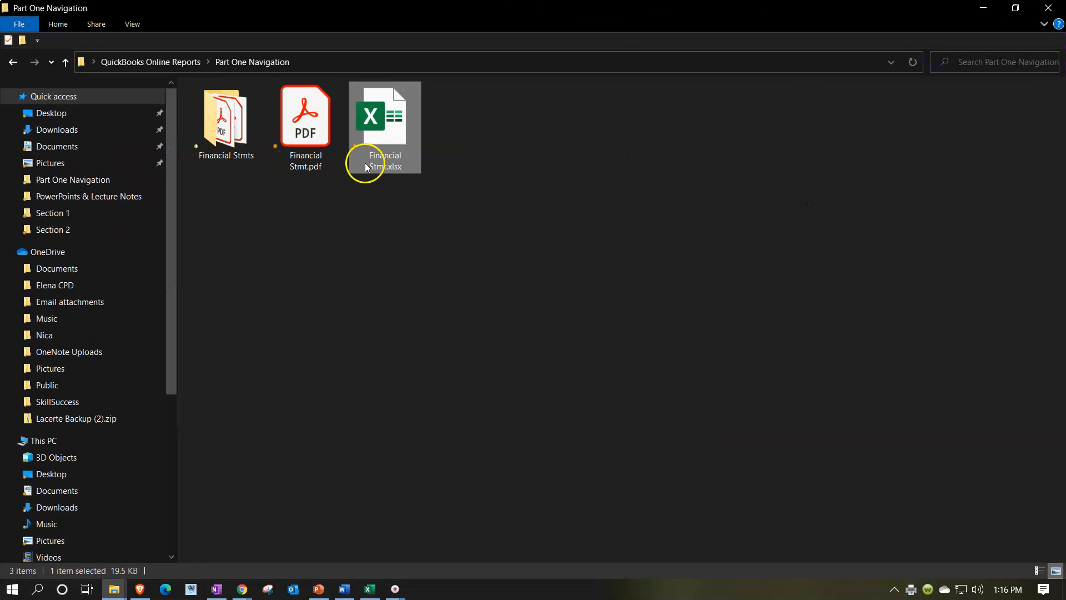
click(241, 140)
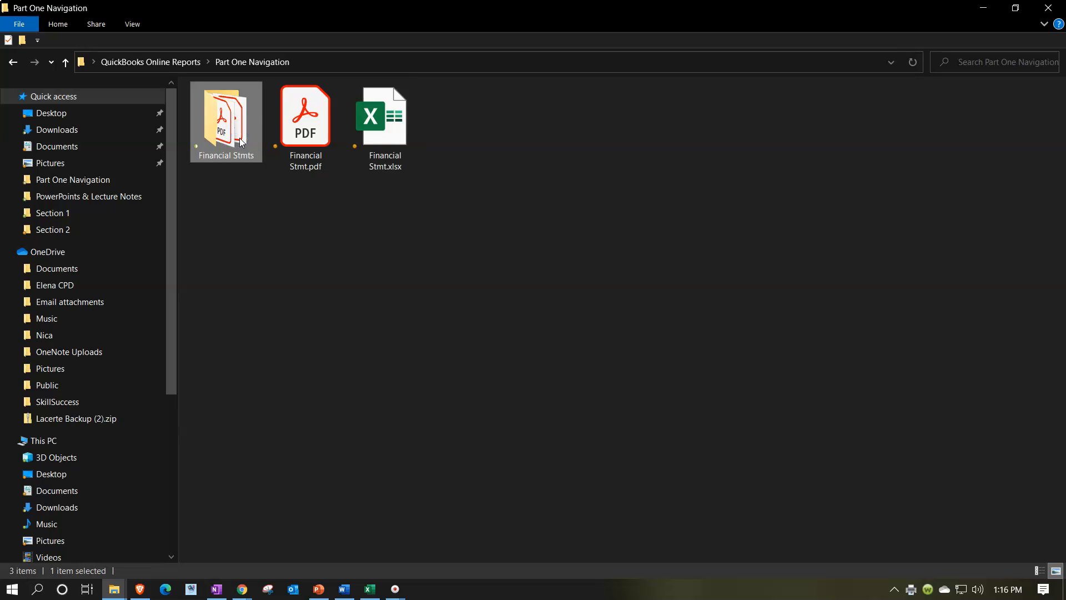
click(320, 143)
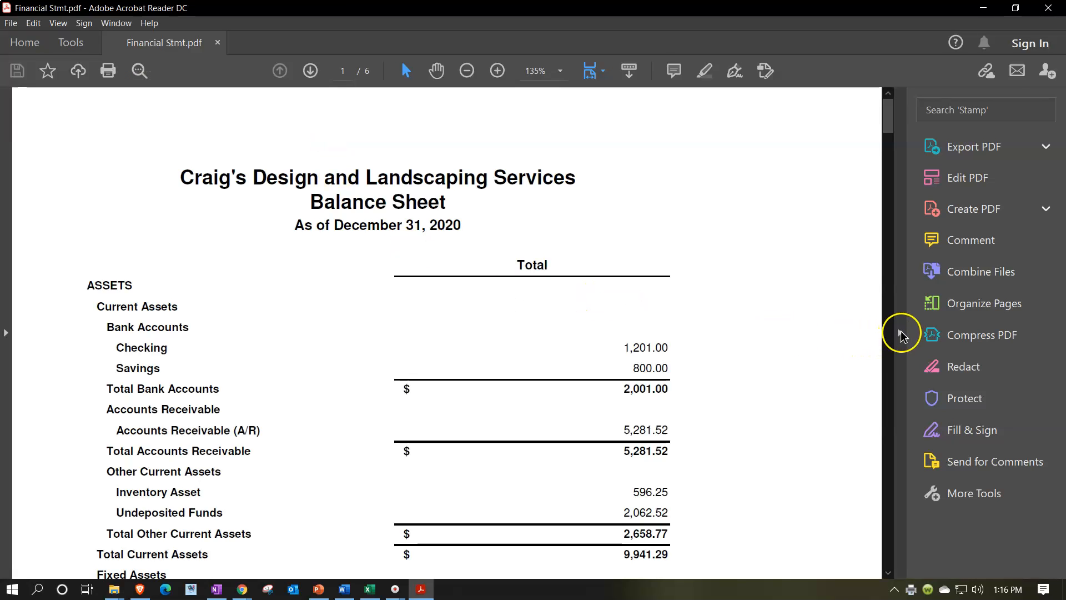
- Hide the tools pane and look through the statements in Financial Stmt.pdf up to the Balance Sheet Vertical Analysis on page 5
click(900, 335)
scroll(656, 372, down, 5)
scroll(655, 372, down, 20)
scroll(654, 354, down, 8)
scroll(653, 351, down, 10)
scroll(655, 351, down, 15)
scroll(655, 354, down, 15)
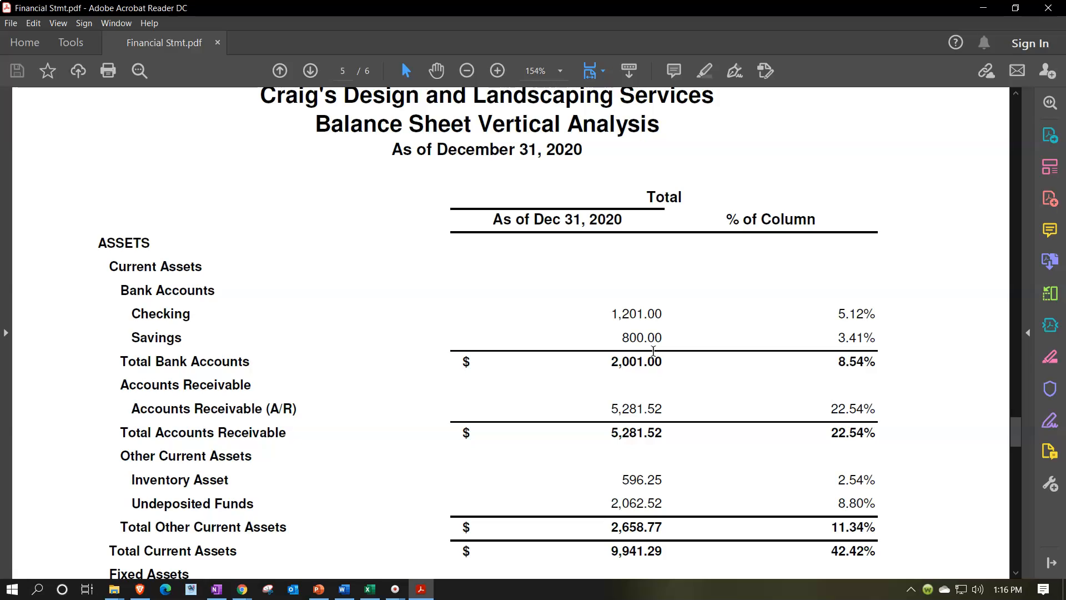
- Review the Balance Sheet Vertical Analysis amounts and percentages through the last page, and return to the start of the PDF
scroll(653, 351, down, 2)
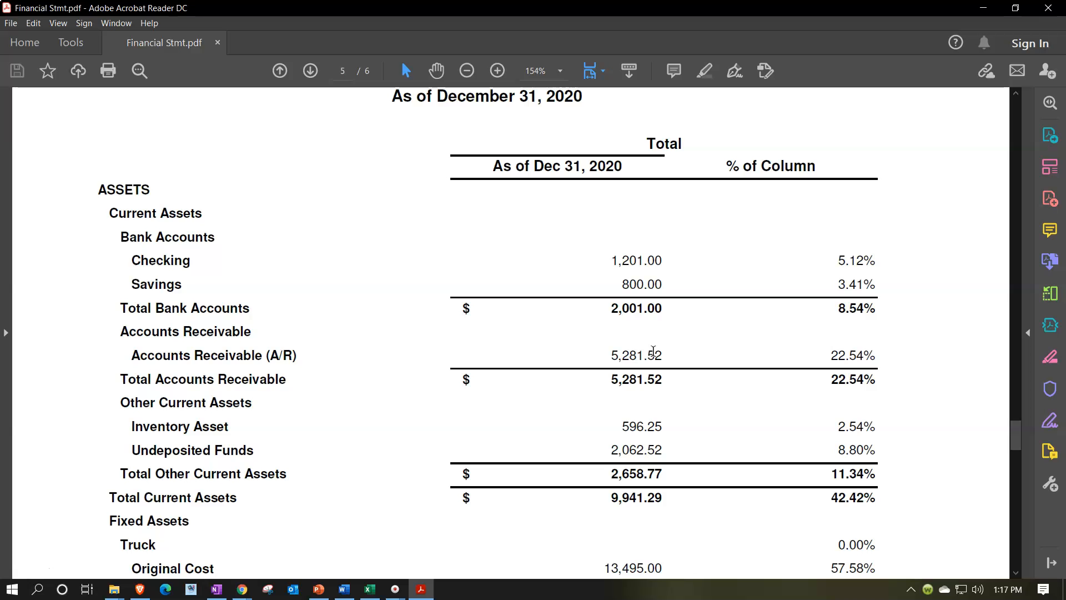
scroll(653, 351, down, 9)
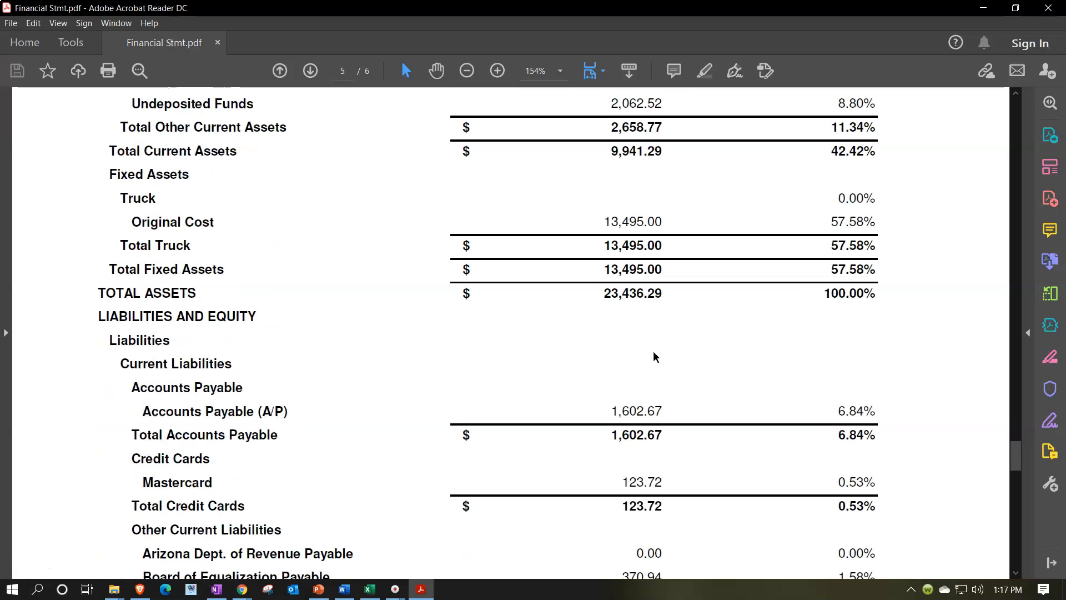
scroll(653, 351, down, 10)
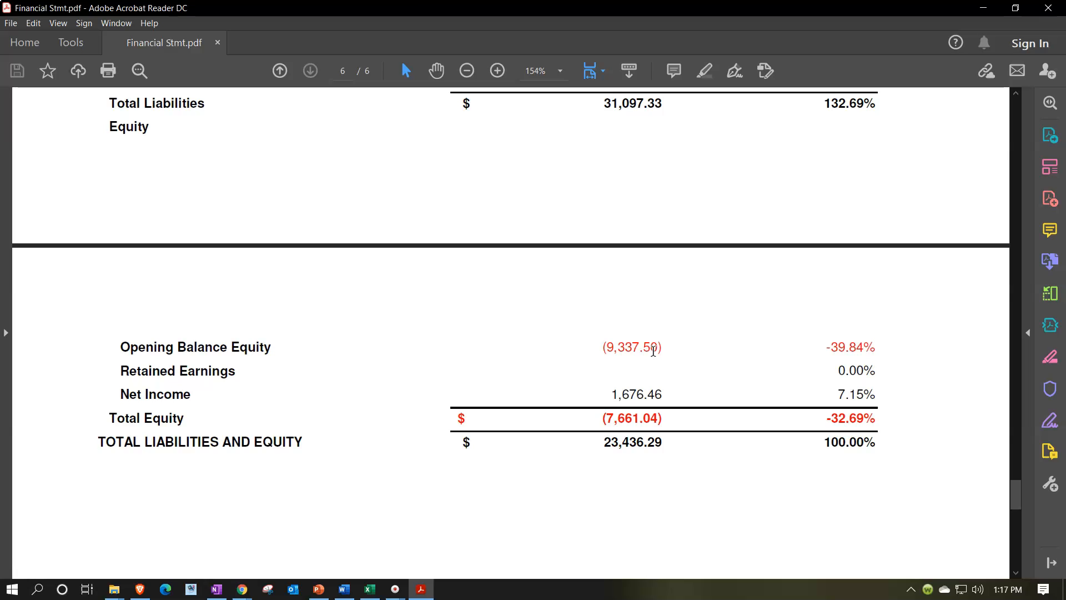
scroll(654, 355, down, 3)
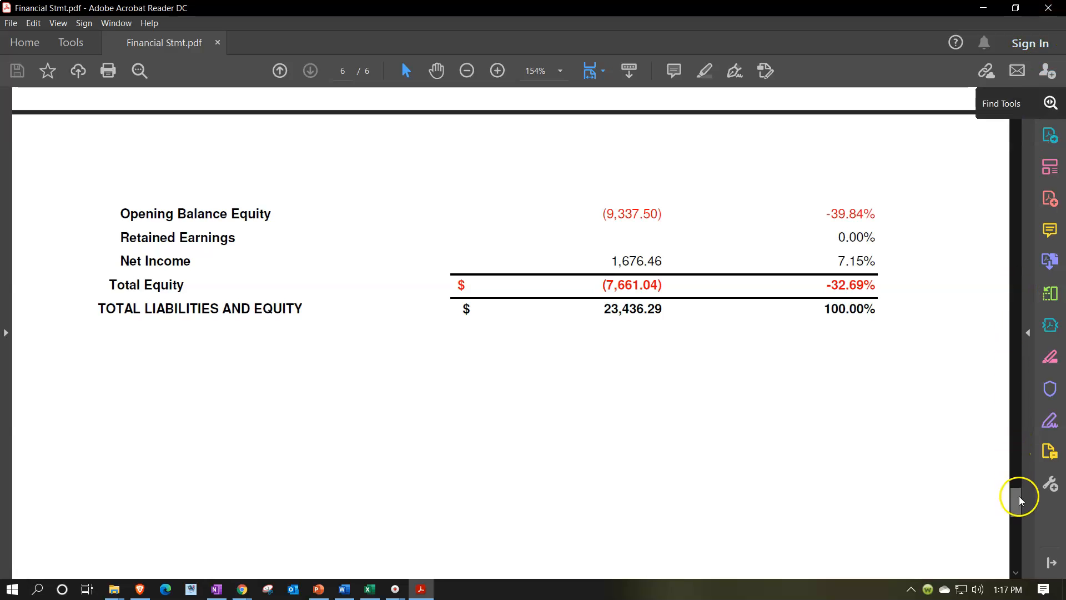
drag(1017, 496, 964, 114)
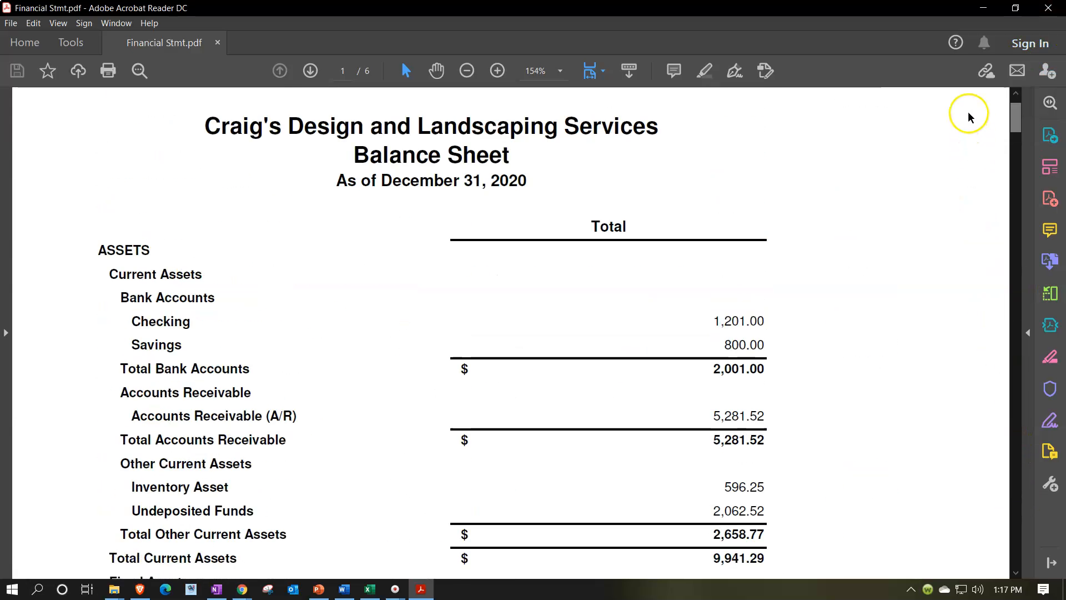